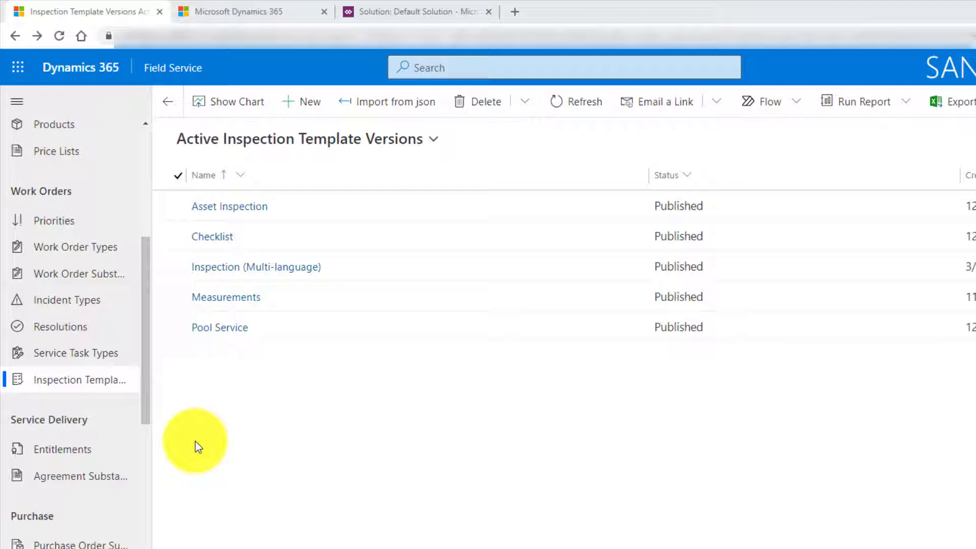
Switch to the Power Apps default solution and open the Inspection table's N:1 relationship with Customer Asset
left_click(424, 15)
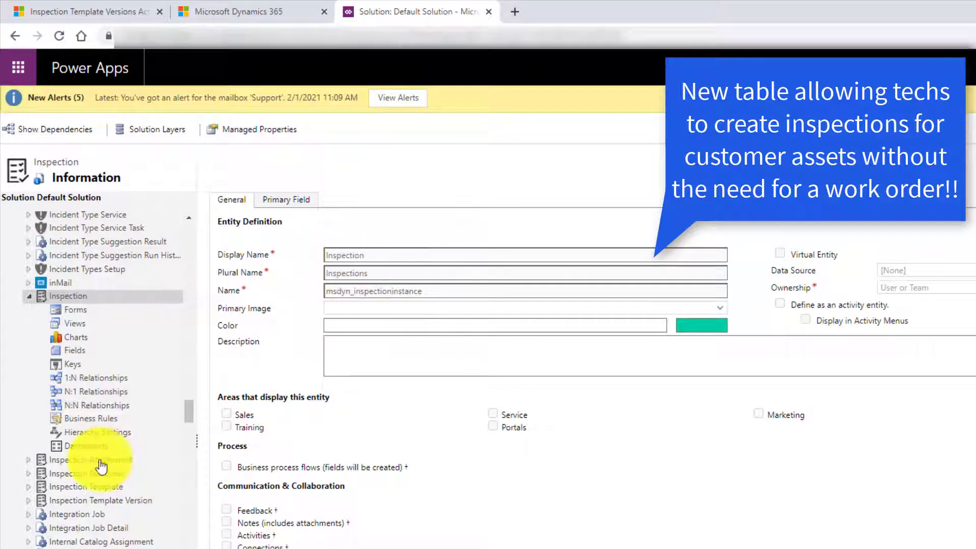
left_click(93, 487)
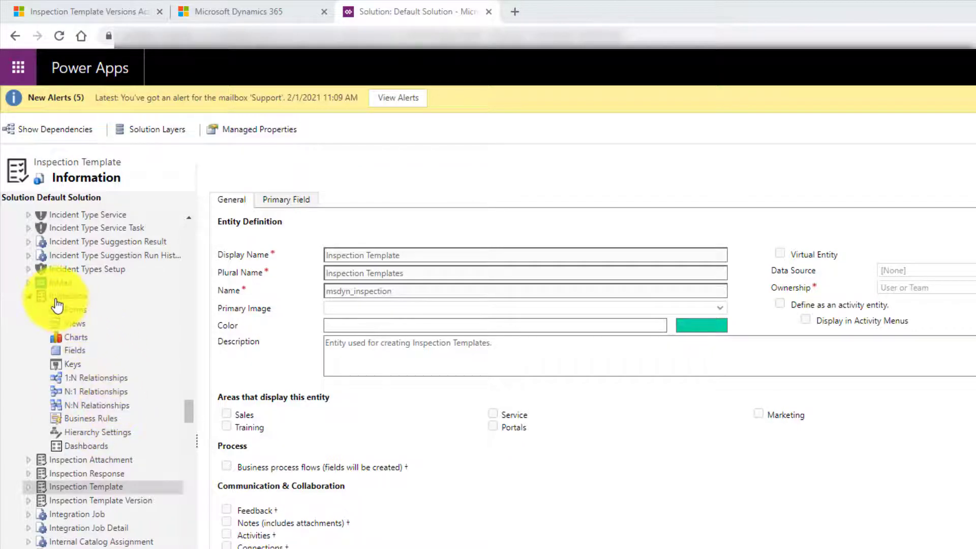
left_click(101, 397)
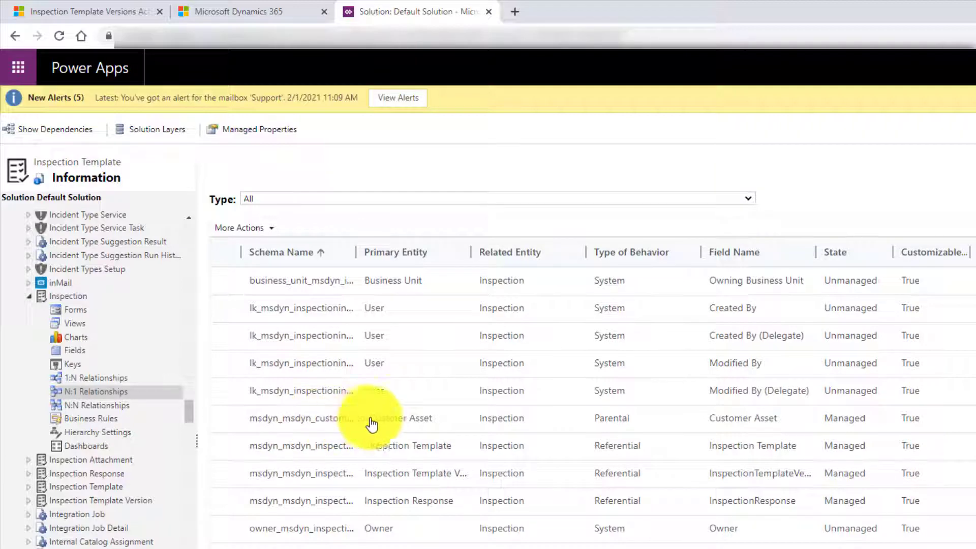
double_click(417, 412)
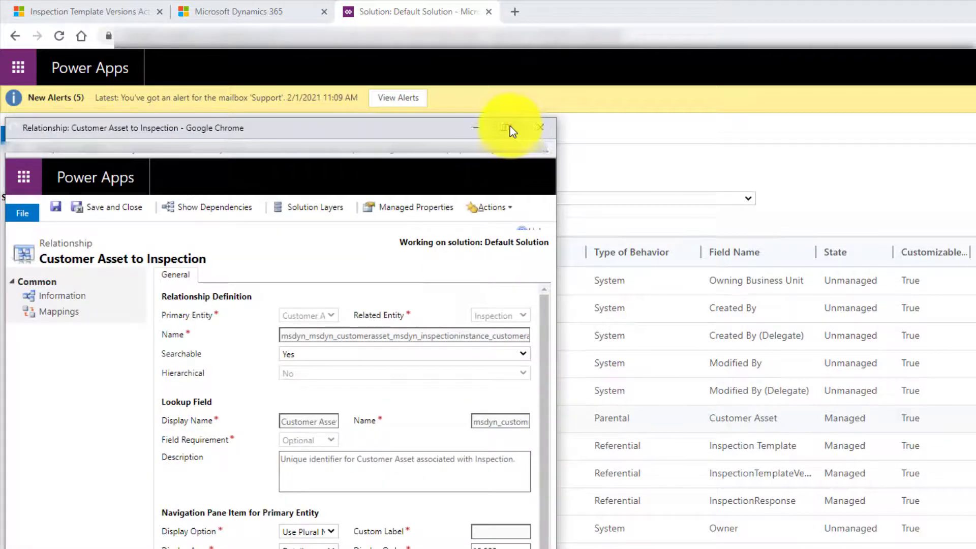
left_click(509, 128)
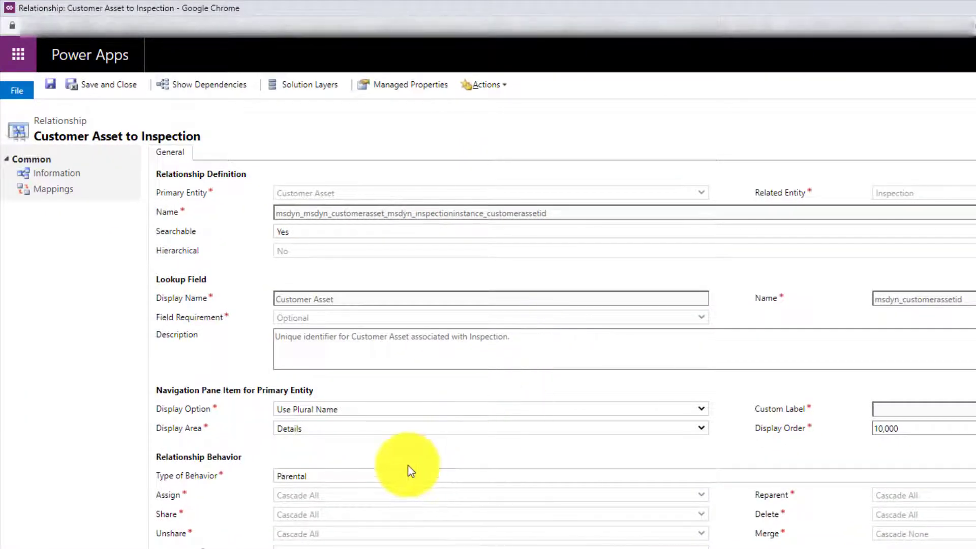
Try Do not Display as the relationship's navigation pane display option and close the relationship without saving
left_click(370, 410)
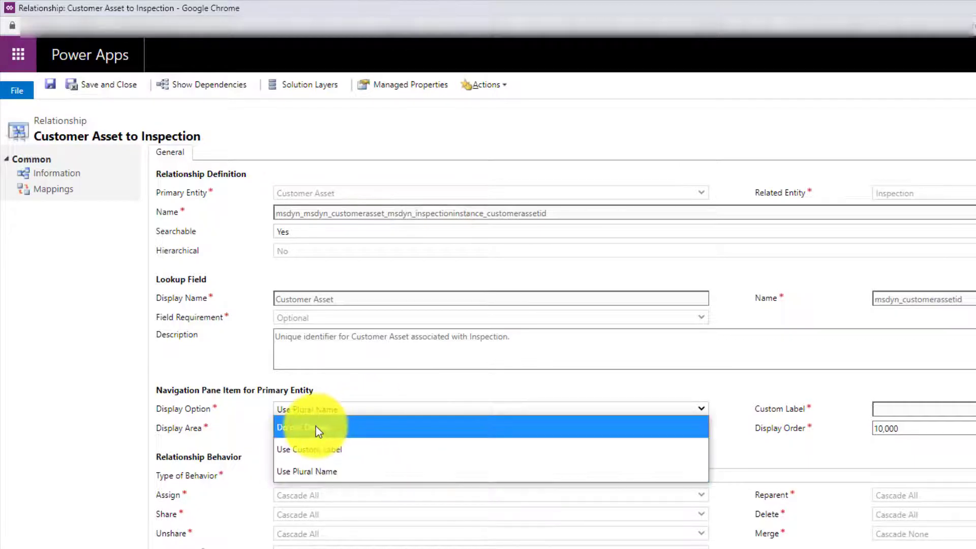
left_click(298, 426)
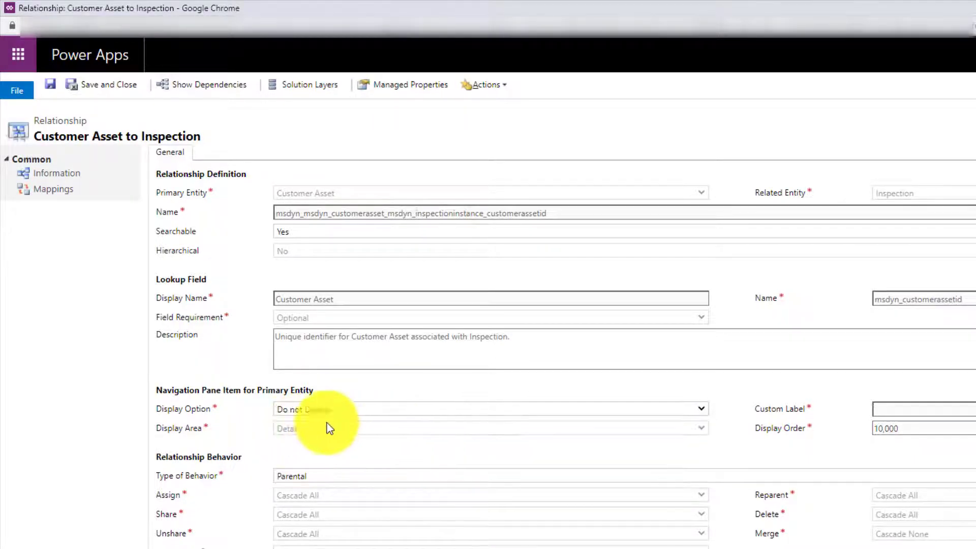
left_click(359, 412)
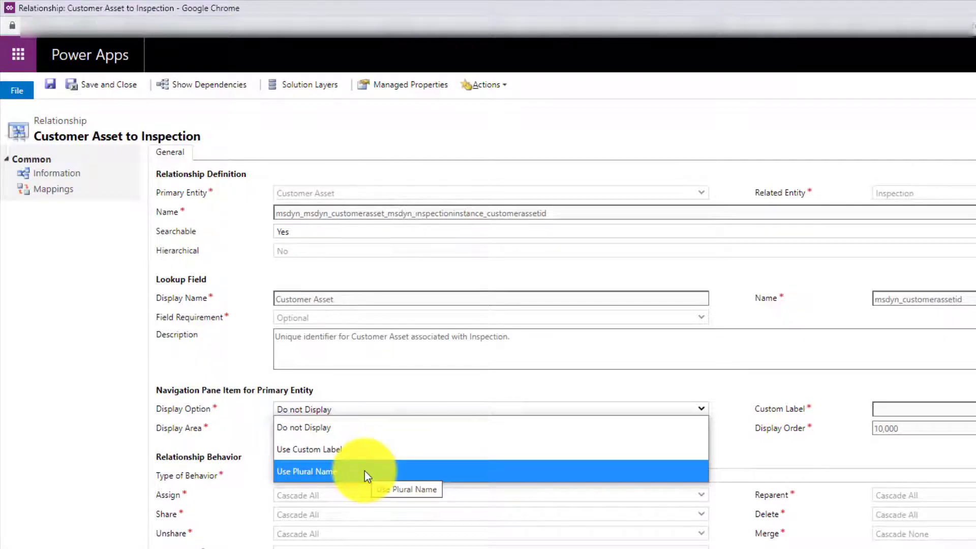
left_click(426, 382)
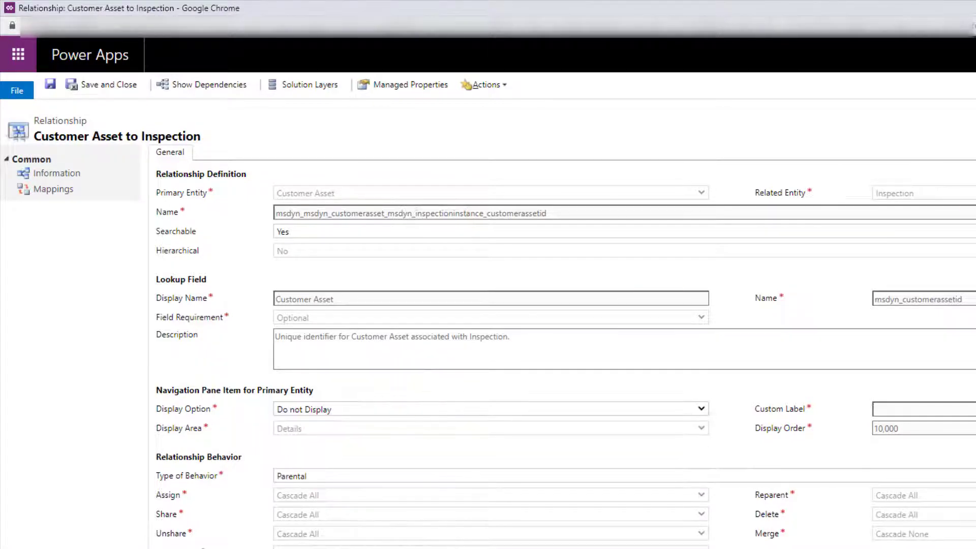
left_click(975, 8)
left_click(732, 98)
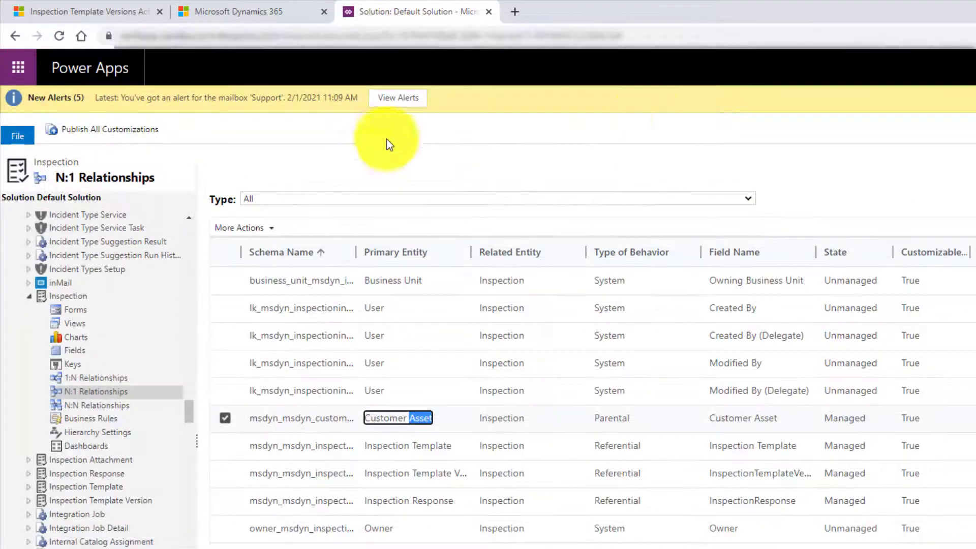
Switch to Dynamics 365 Field Service, change to the Service area and open the HVAC Unit customer asset
left_click(127, 12)
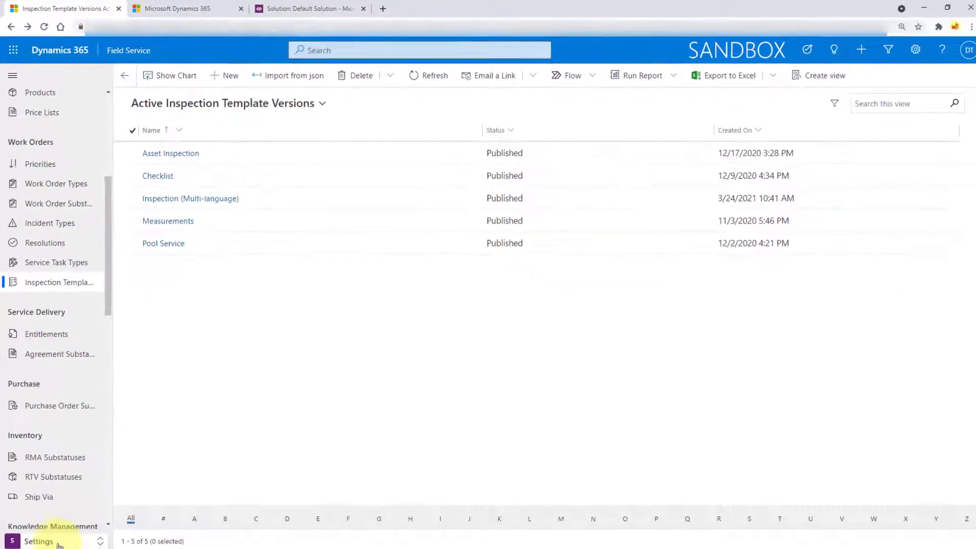
left_click(59, 545)
left_click(56, 422)
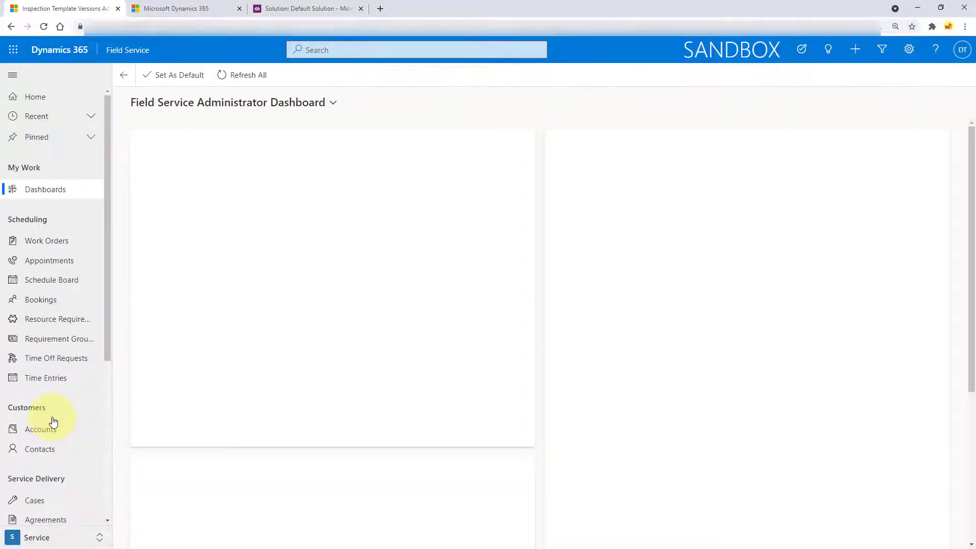
scroll(66, 452, "down", 3)
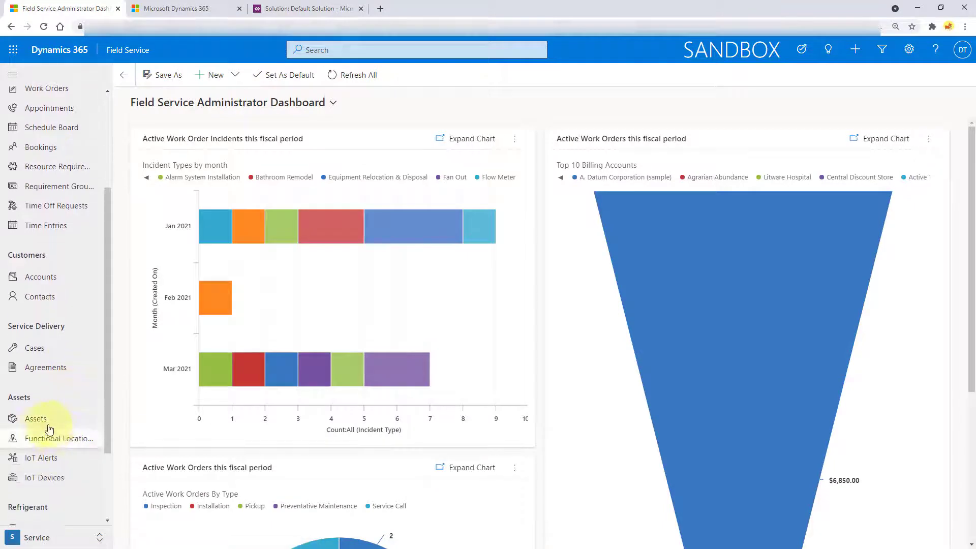
left_click(47, 424)
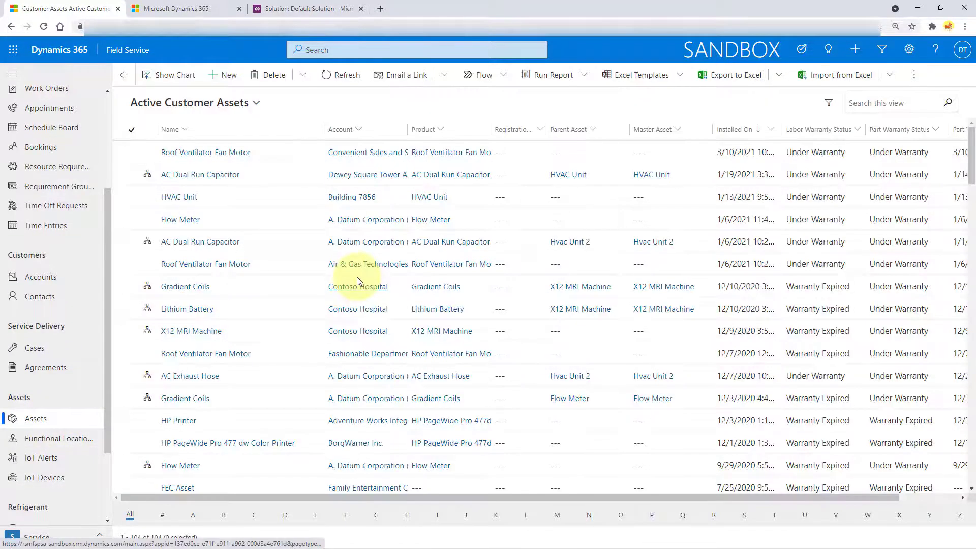
left_click(178, 198)
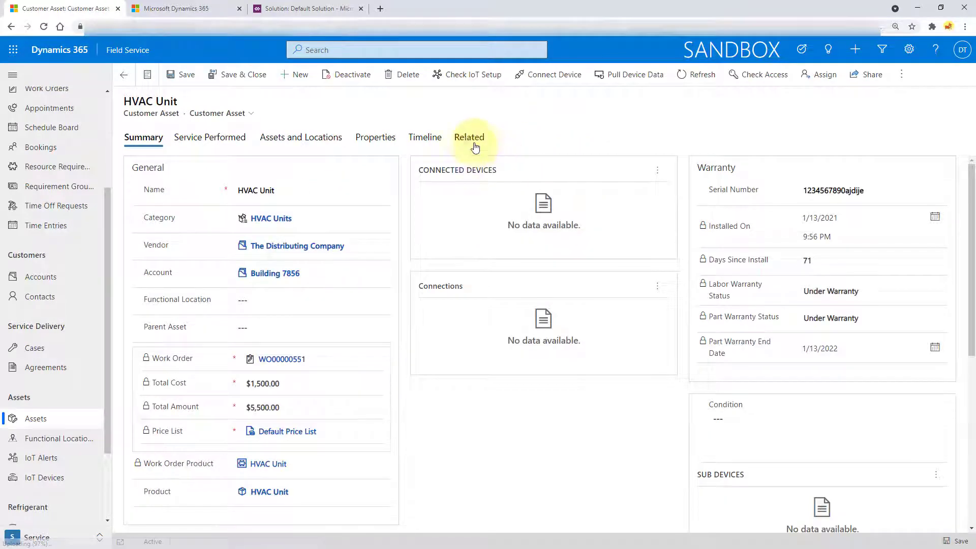
Examine the HVAC Unit asset's related record types and the options for adding an inspection to it
left_click(468, 138)
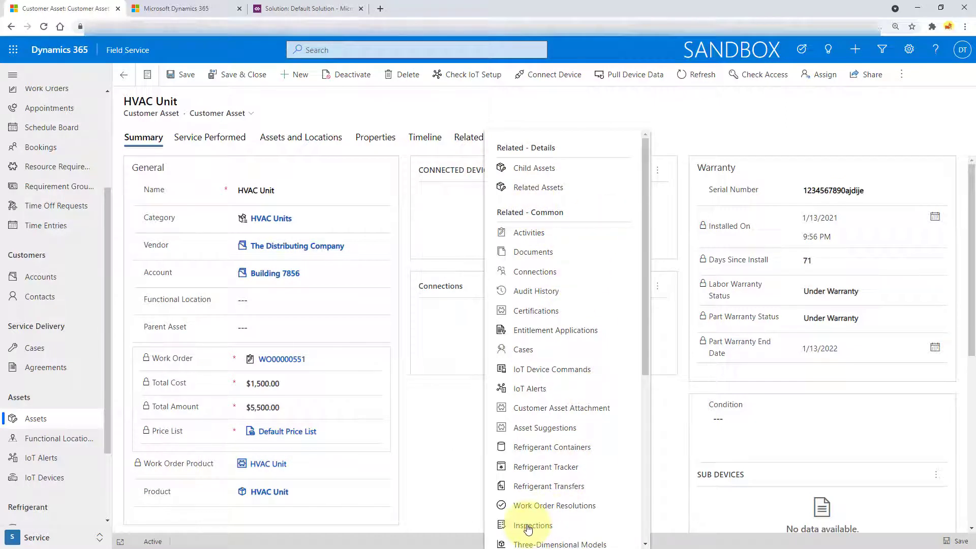
left_click(692, 131)
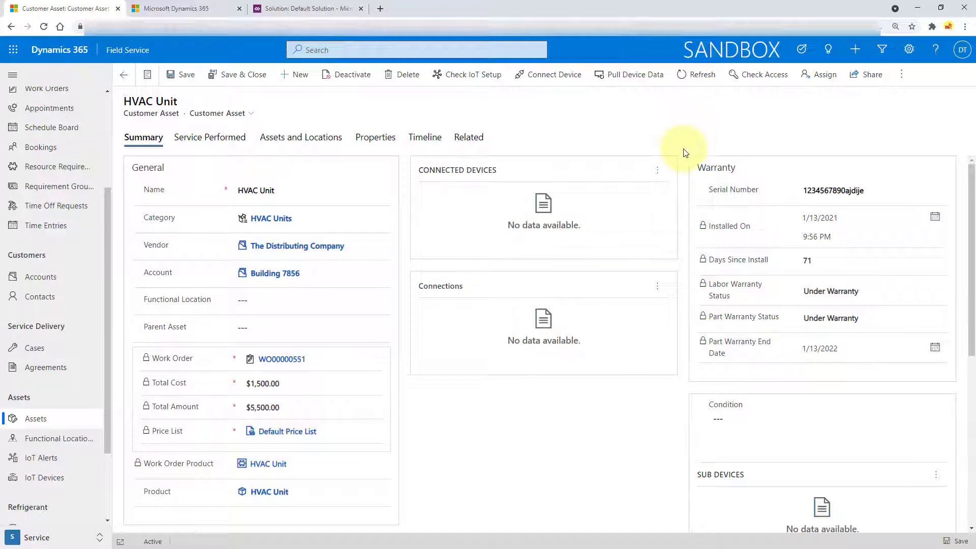
left_click_drag(971, 247, 974, 340)
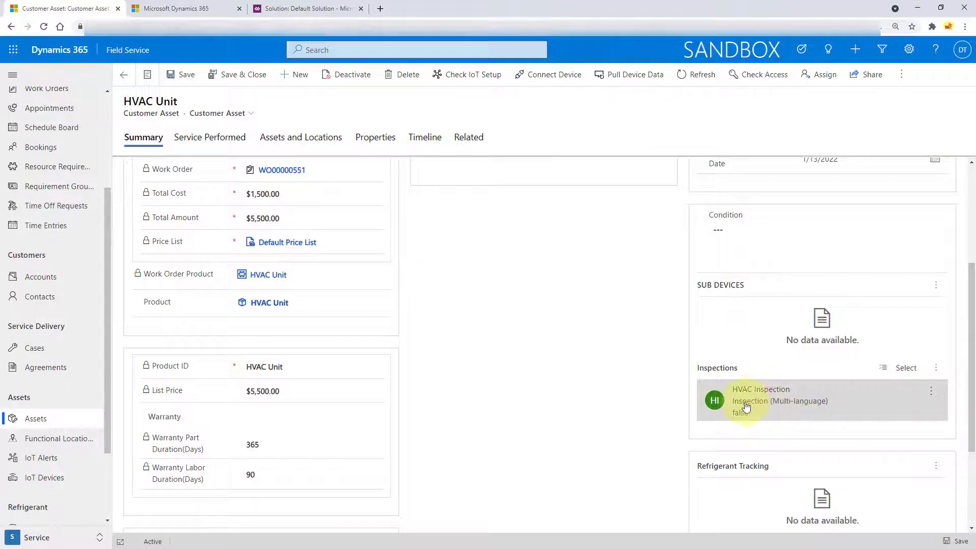
left_click(936, 369)
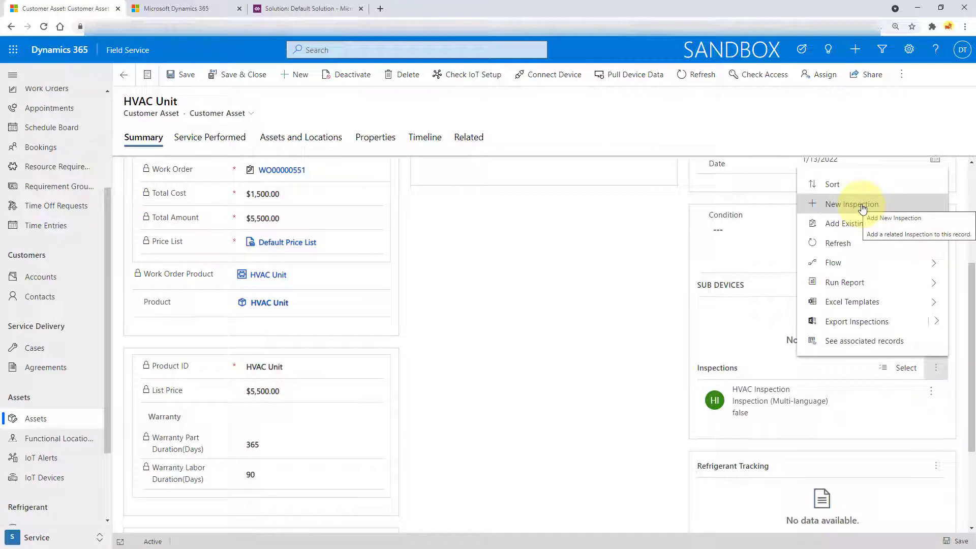
left_click_drag(972, 302, 971, 297)
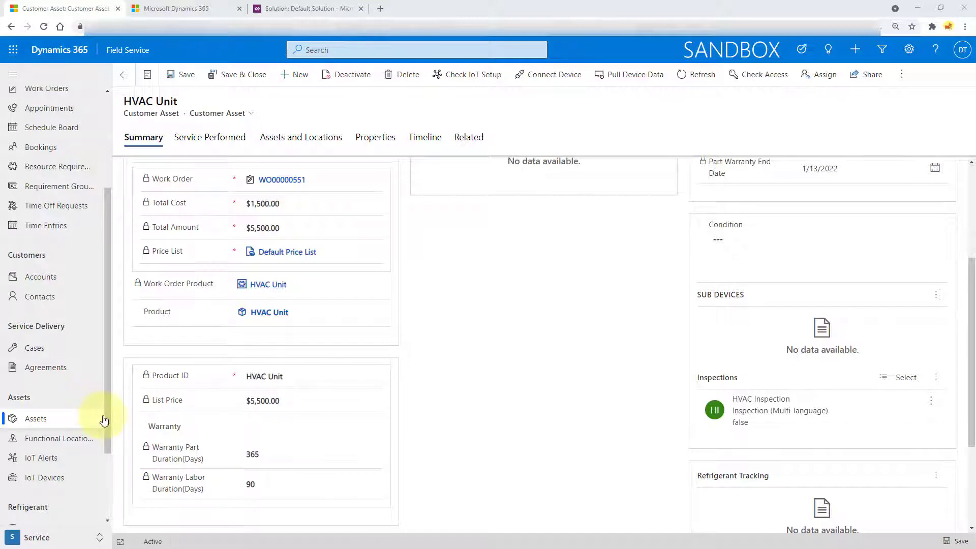
Search the active work orders by the final digits of the work order number and open the matching record
left_click_drag(105, 418, 103, 356)
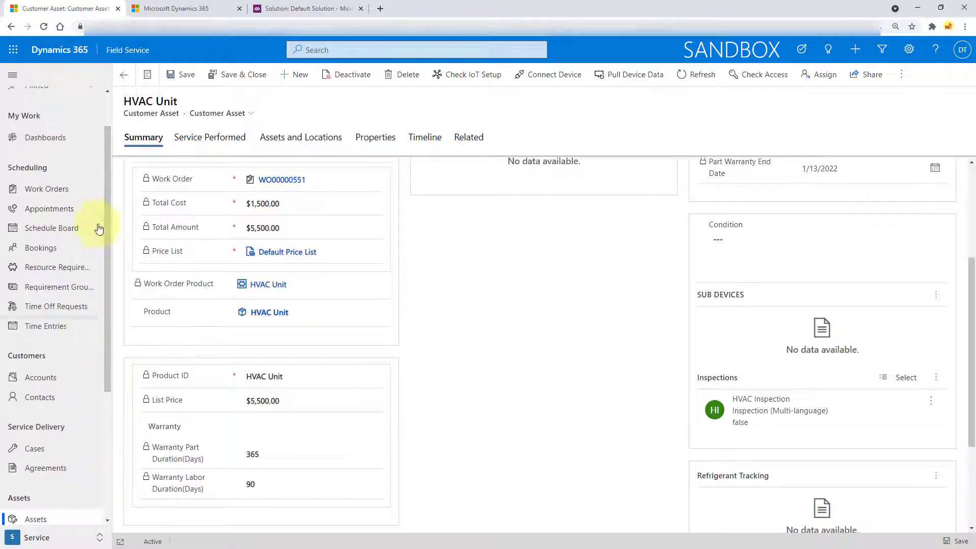
left_click(59, 188)
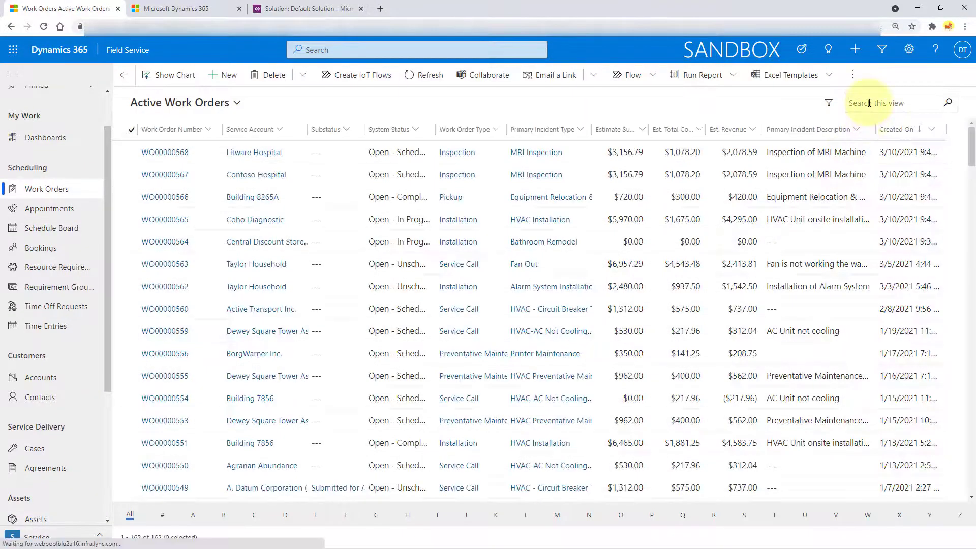
left_click(869, 102)
type("*559")
key("Return")
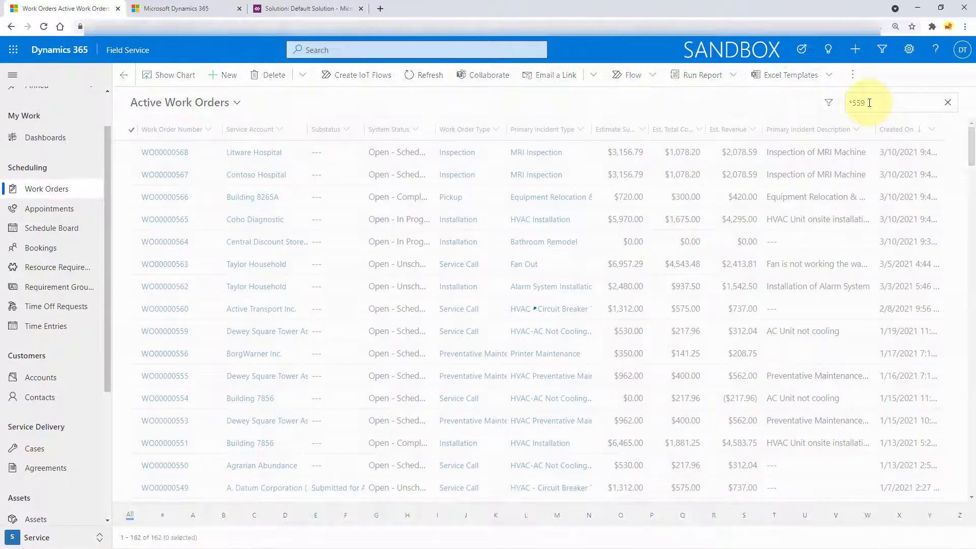
left_click(163, 153)
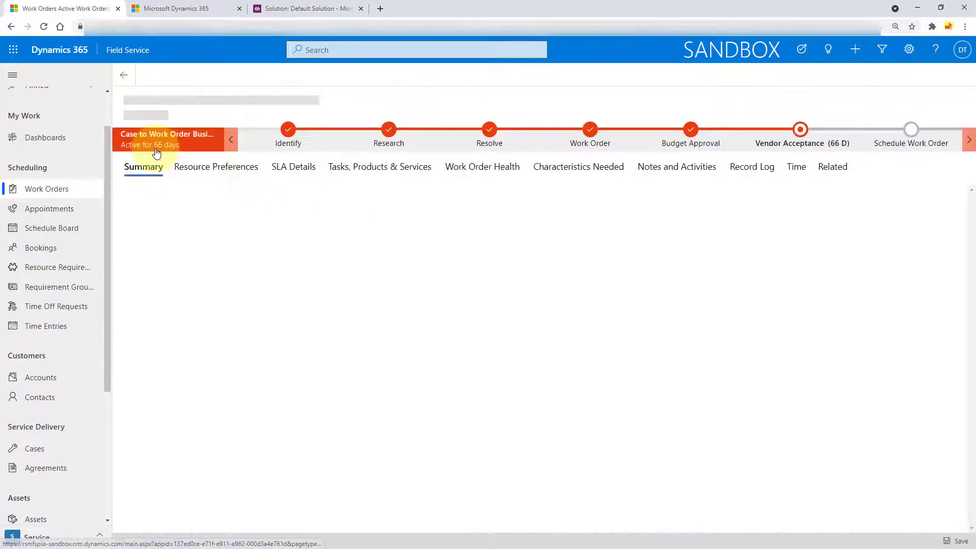
Export the responses of the work order's HVAC Inspection task as Asset Inspection Report (1).pdf and close the task
left_click(390, 175)
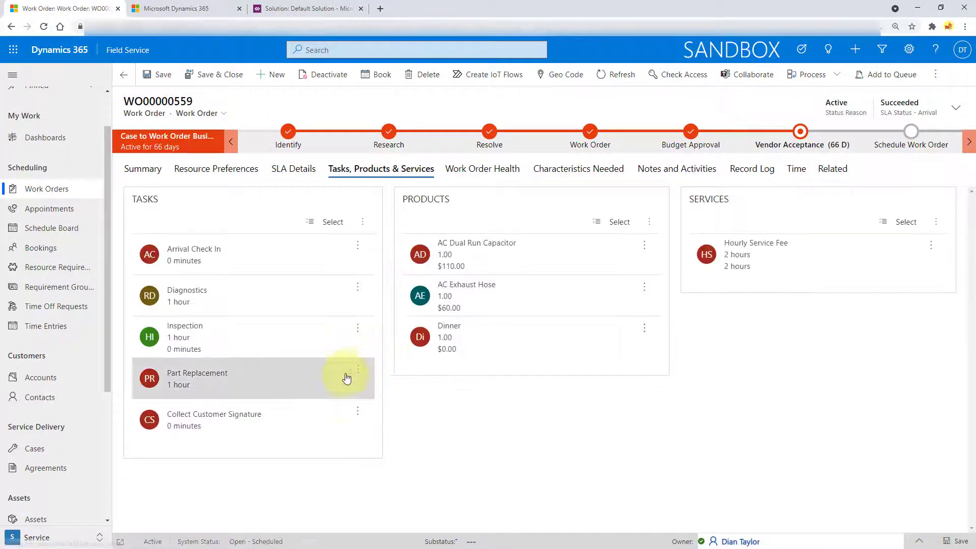
left_click(186, 344)
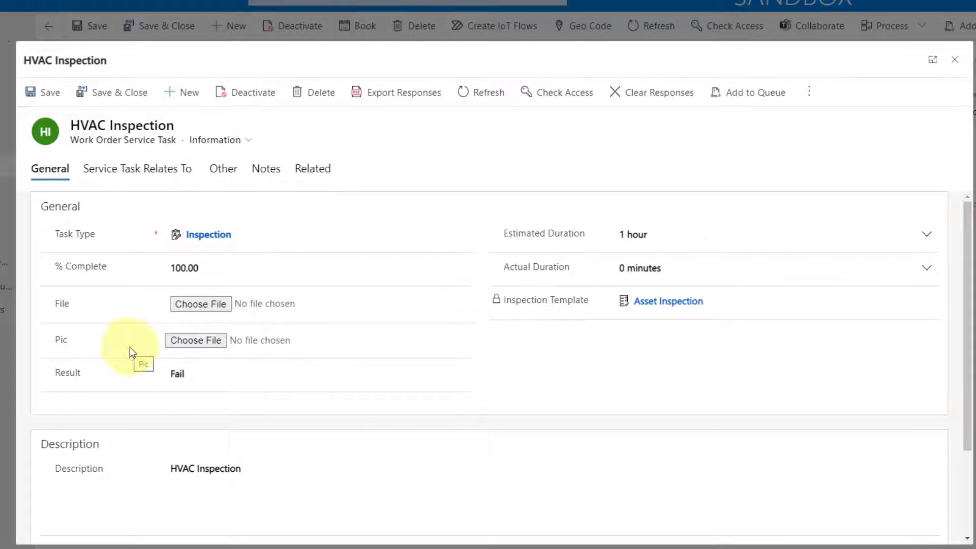
left_click(392, 97)
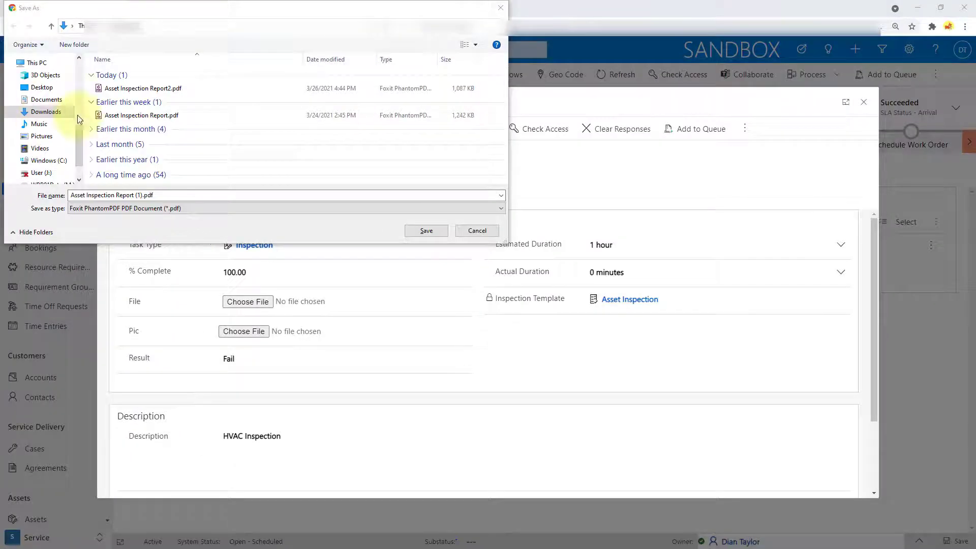
left_click(432, 230)
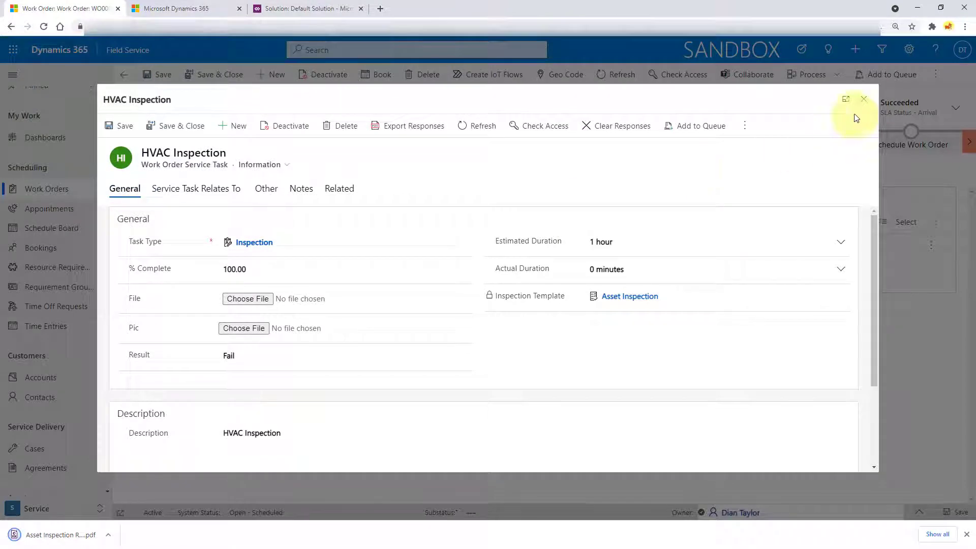
left_click(865, 103)
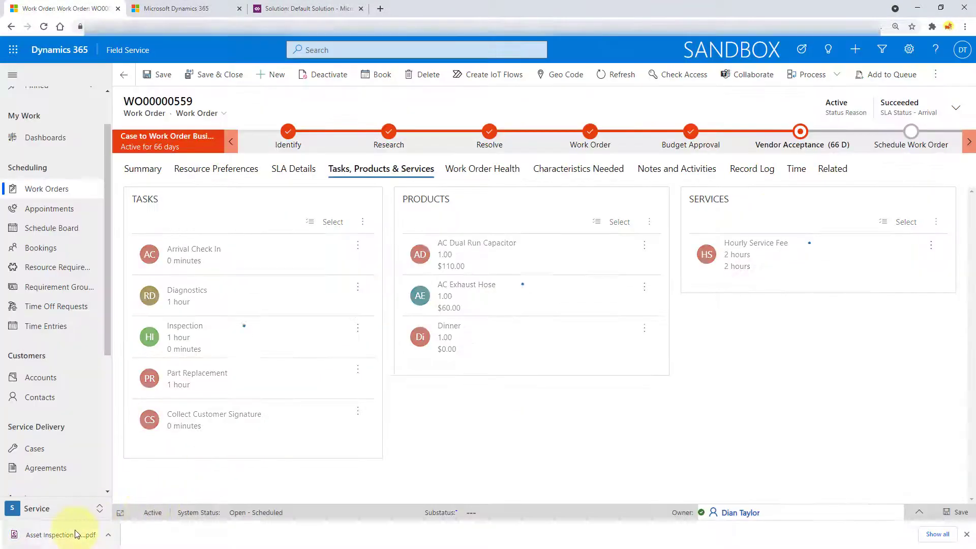
Open the exported asset inspection report, review both pages, and close it to return to the work order
left_click(71, 534)
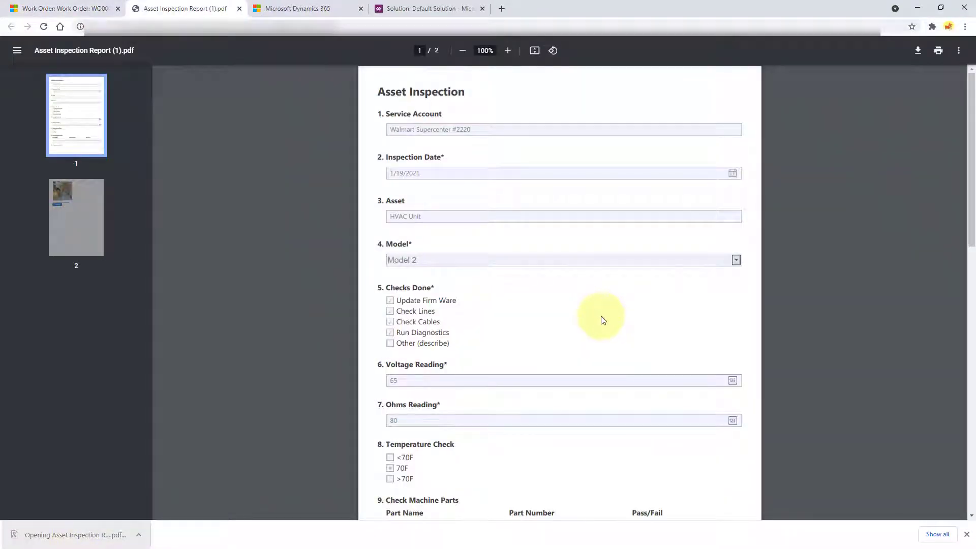
scroll(757, 354, "down", 4)
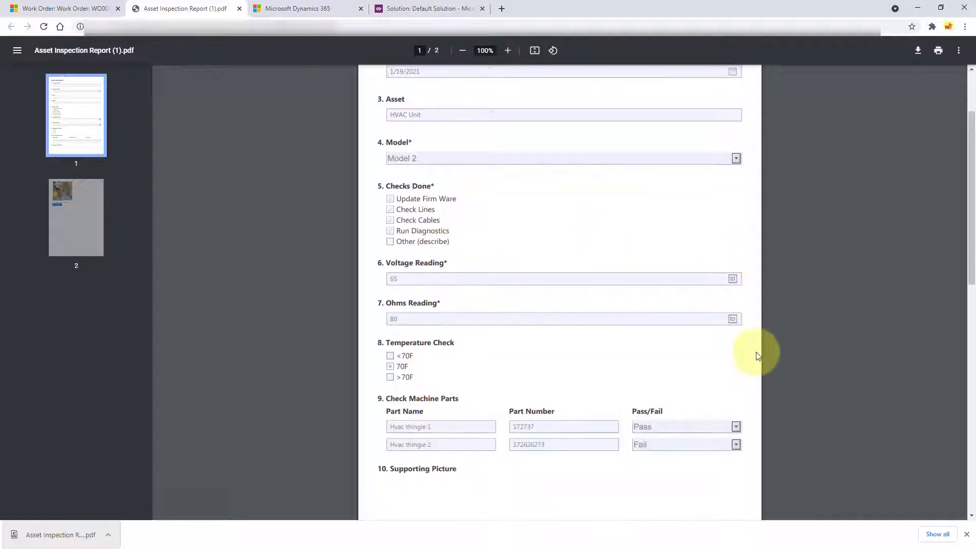
scroll(758, 355, "down", 6)
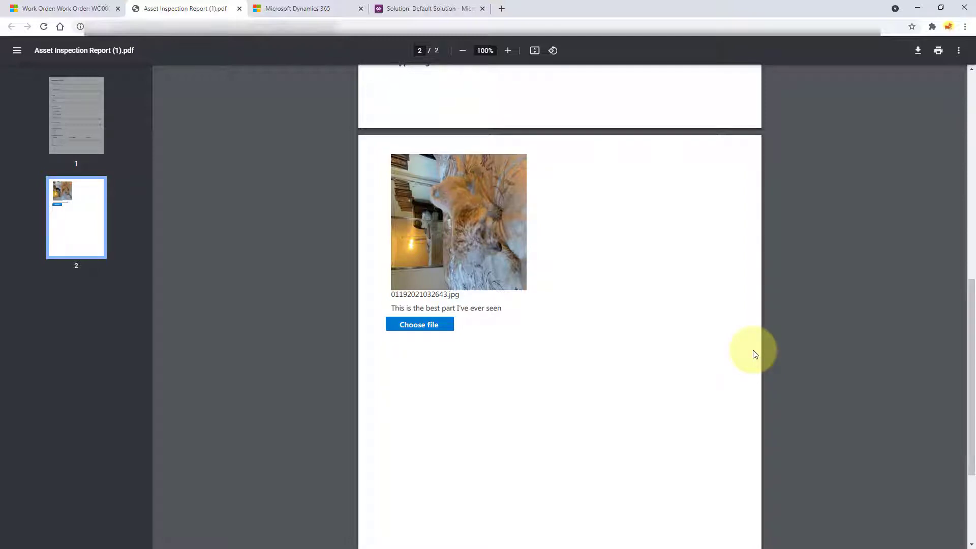
scroll(753, 354, "up", 4)
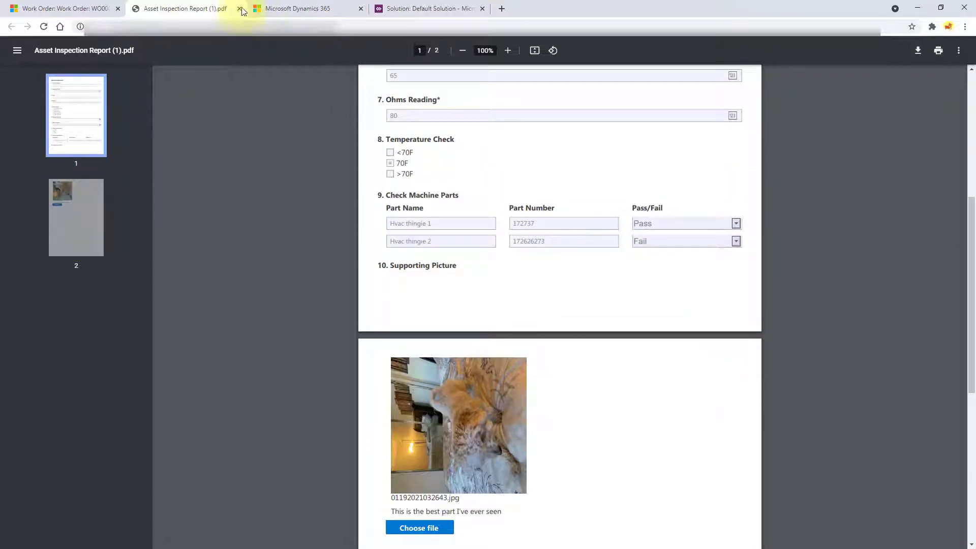
left_click(239, 9)
left_click(65, 9)
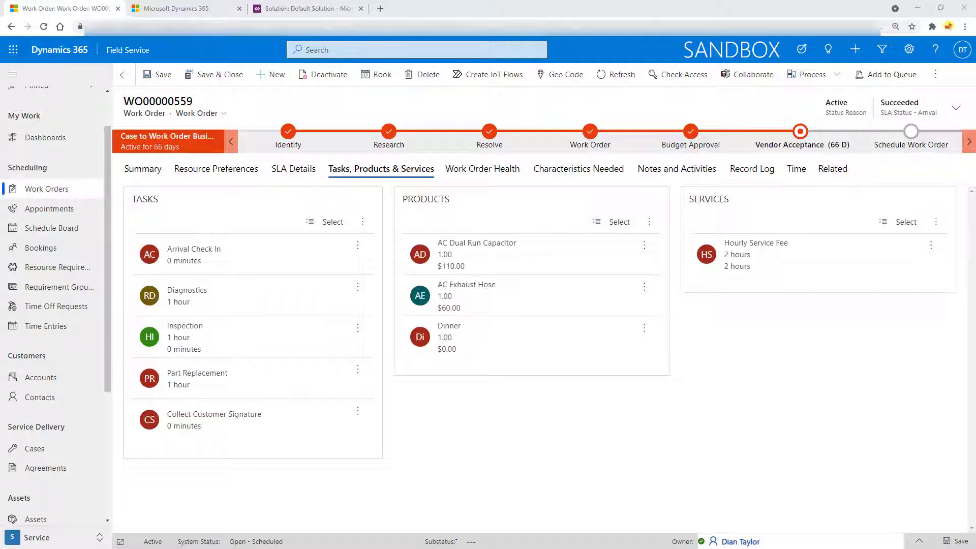
Switch to the Settings area, list the inspection templates and open the Asset Inspection template
left_click(49, 537)
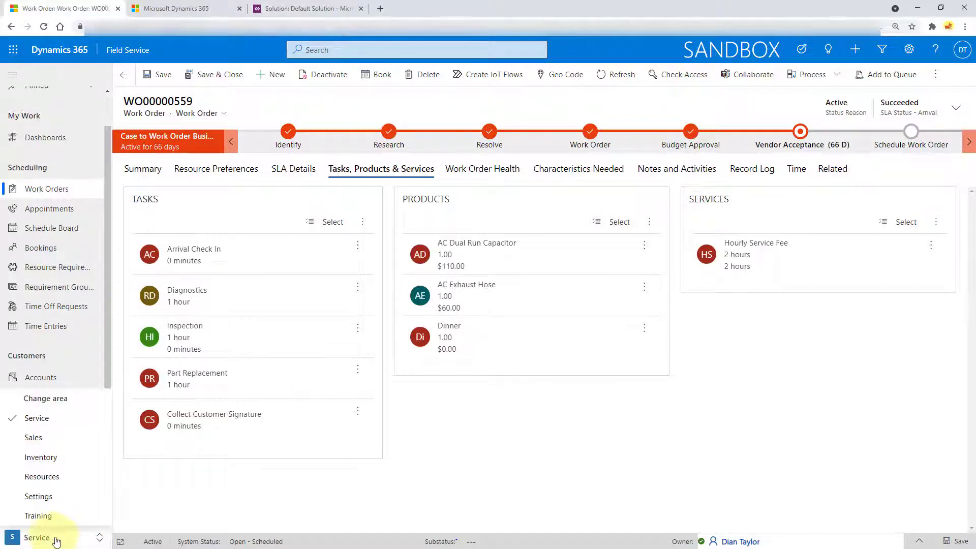
left_click(56, 496)
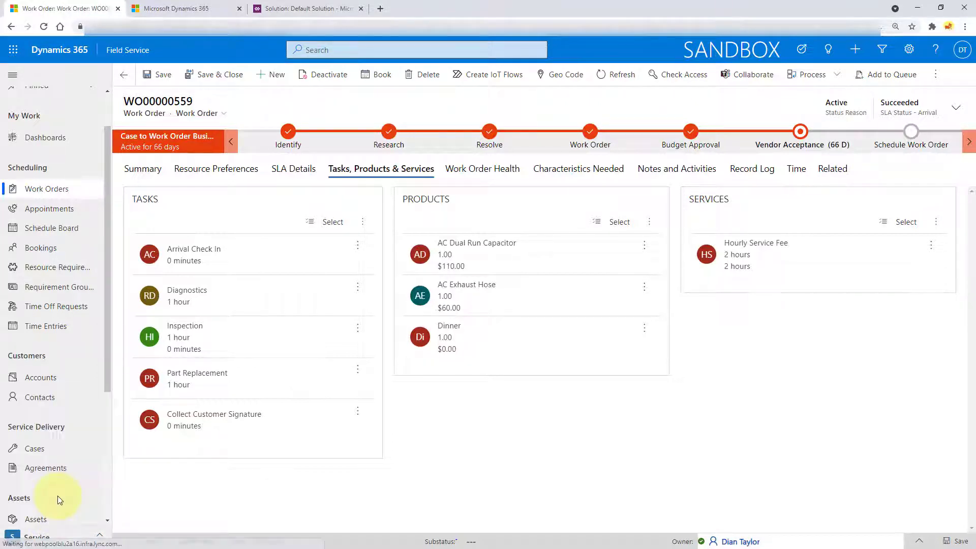
scroll(57, 436, "down", 2)
left_click(71, 433)
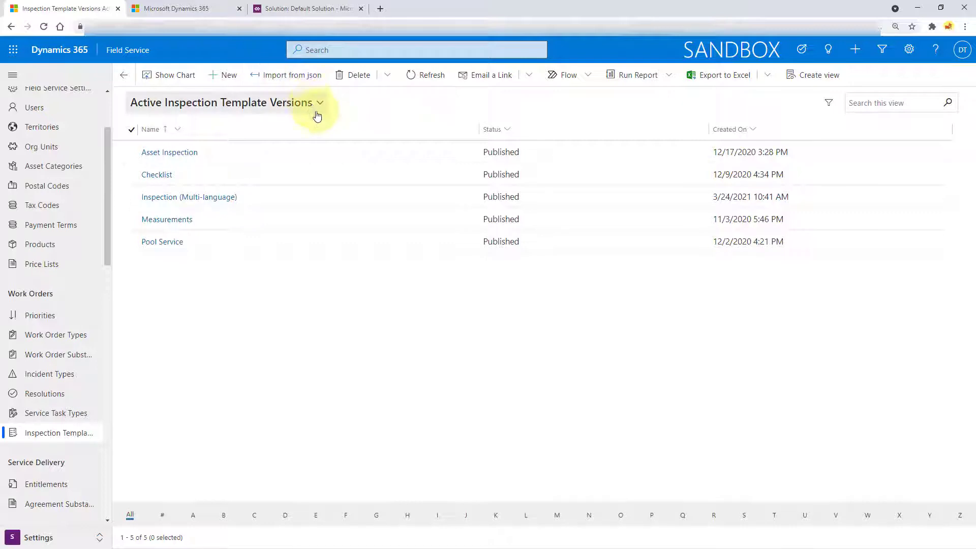
left_click(170, 153)
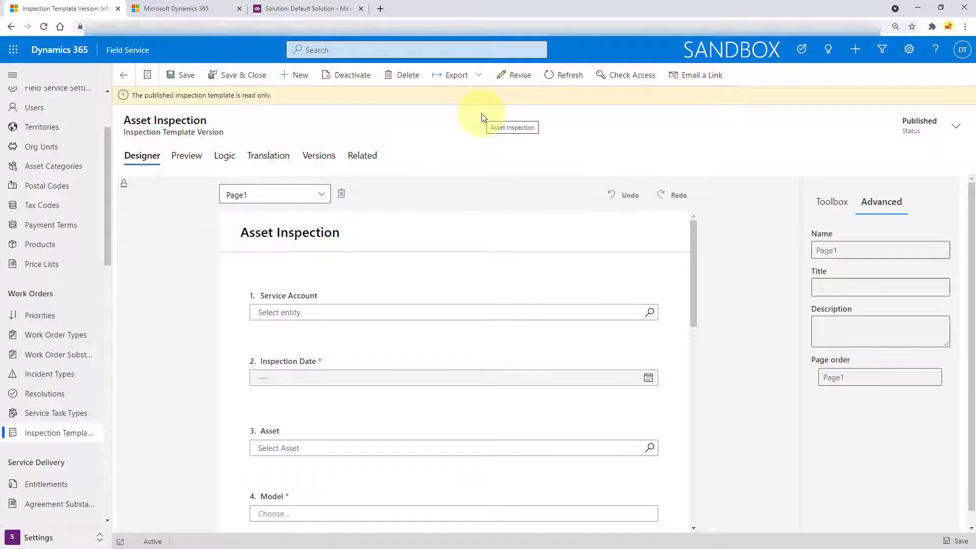
Export the Asset Inspection template to JSON as Asset Inspection.json and return to the template list
left_click(480, 78)
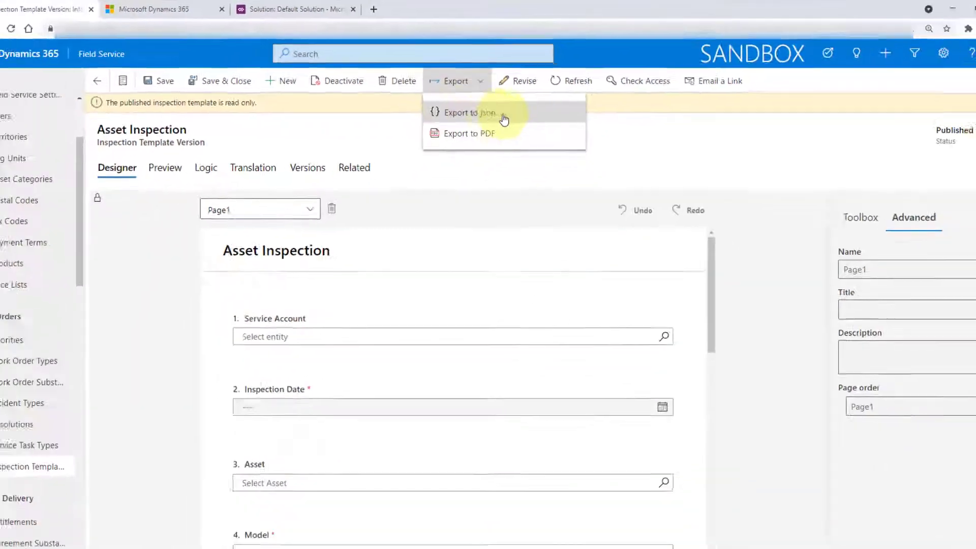
left_click(501, 109)
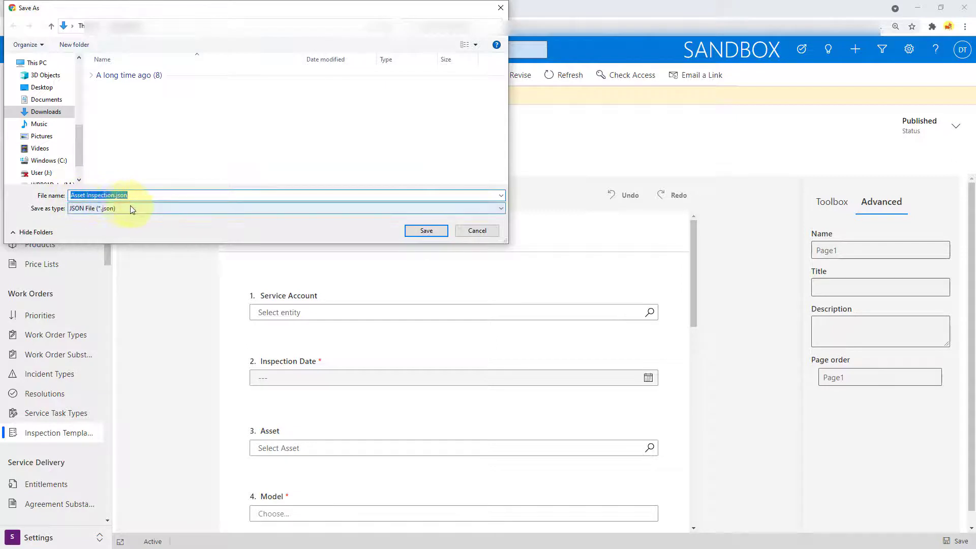
left_click(426, 230)
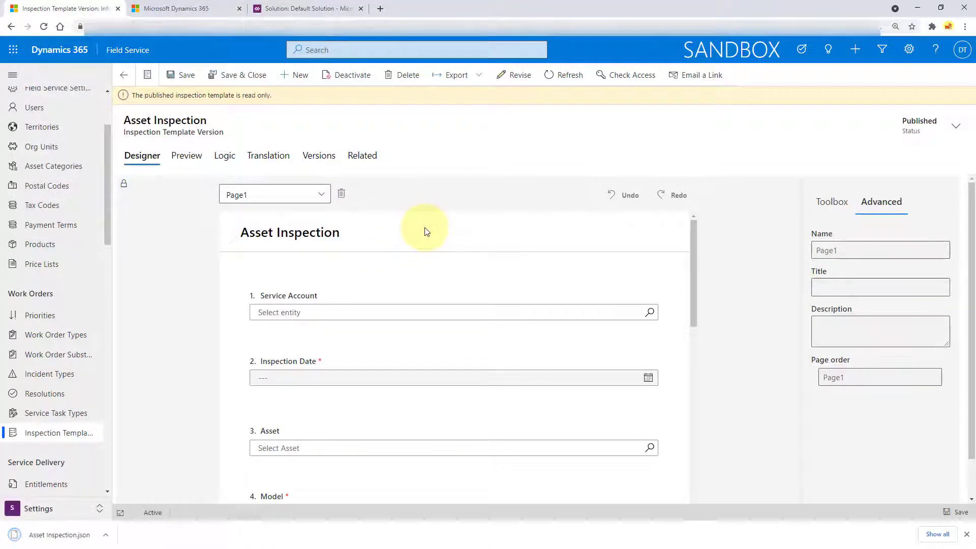
left_click(967, 534)
left_click(124, 77)
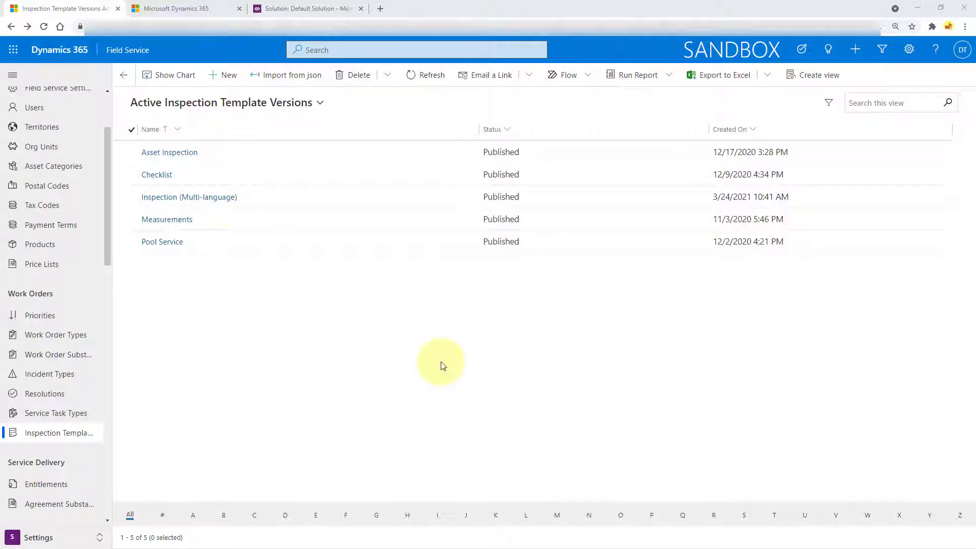
Examine the translations of the published Inspection (Multi-language) template and return to the template list
left_click(204, 197)
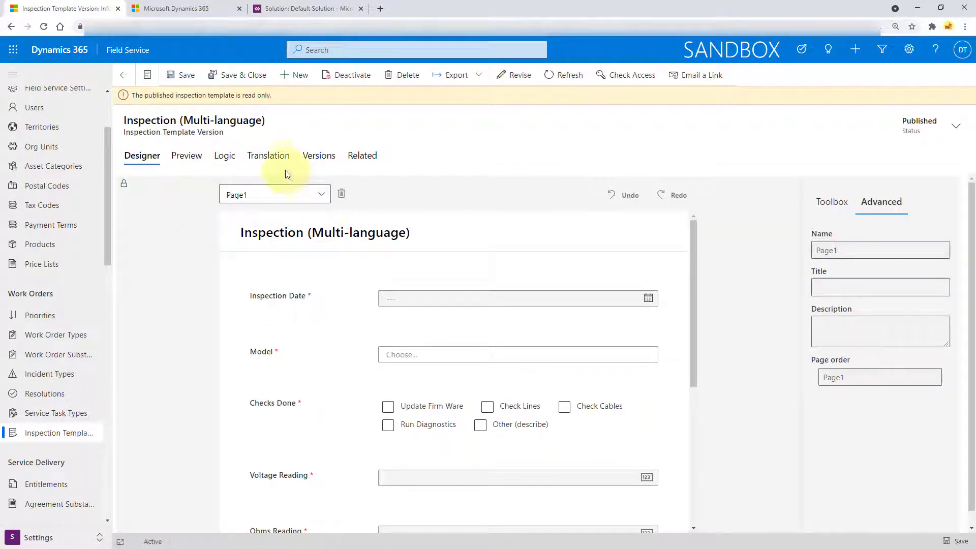
left_click(275, 157)
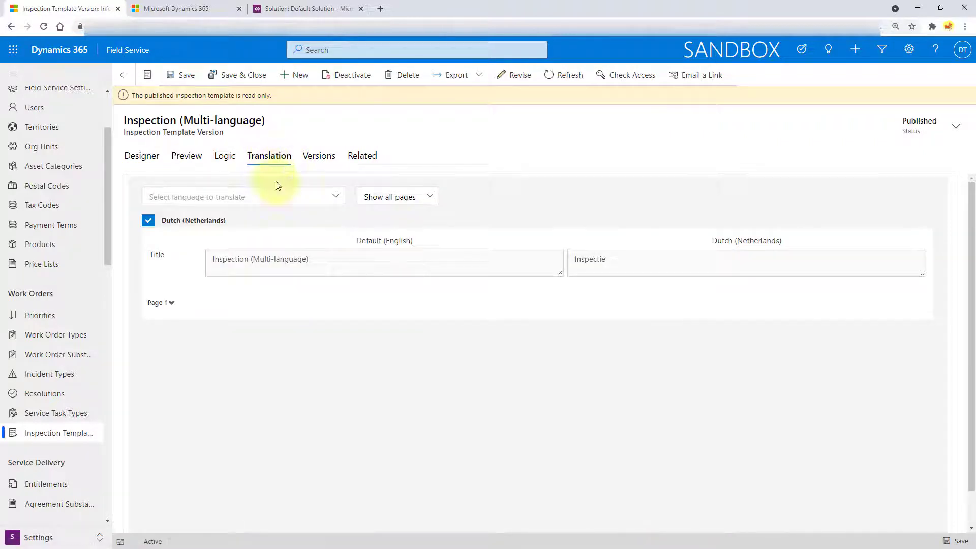
left_click(331, 200)
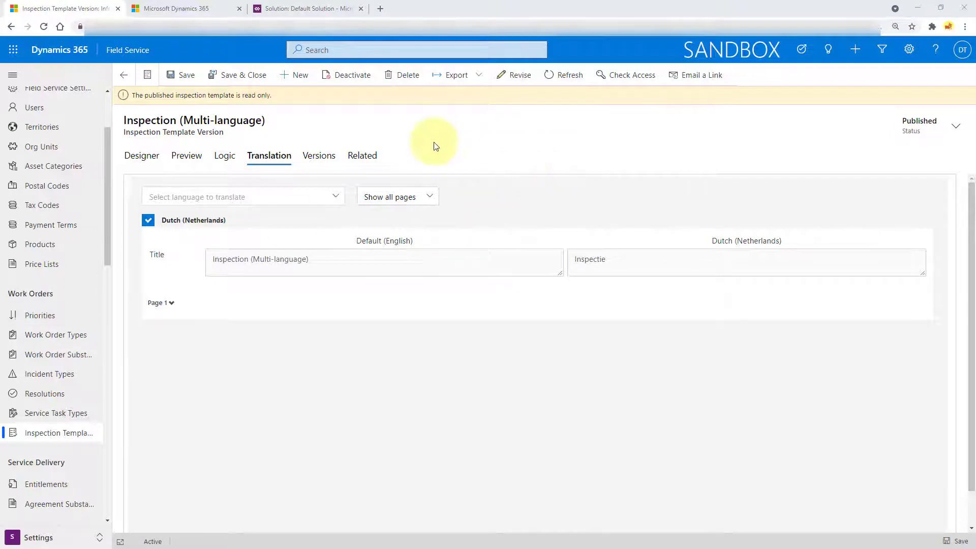
left_click(123, 76)
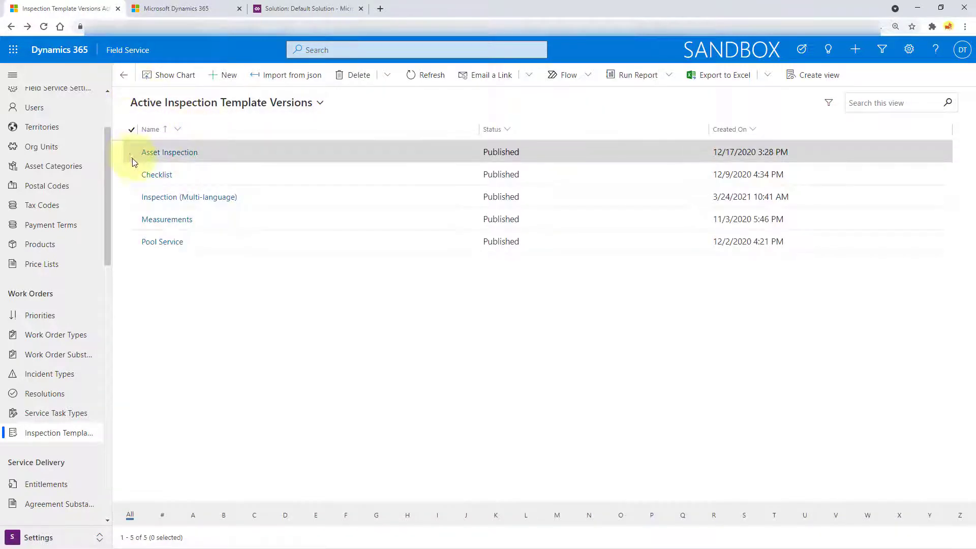
Copy the Inspection (Multi-language) template and open the draft copy
left_click(133, 198)
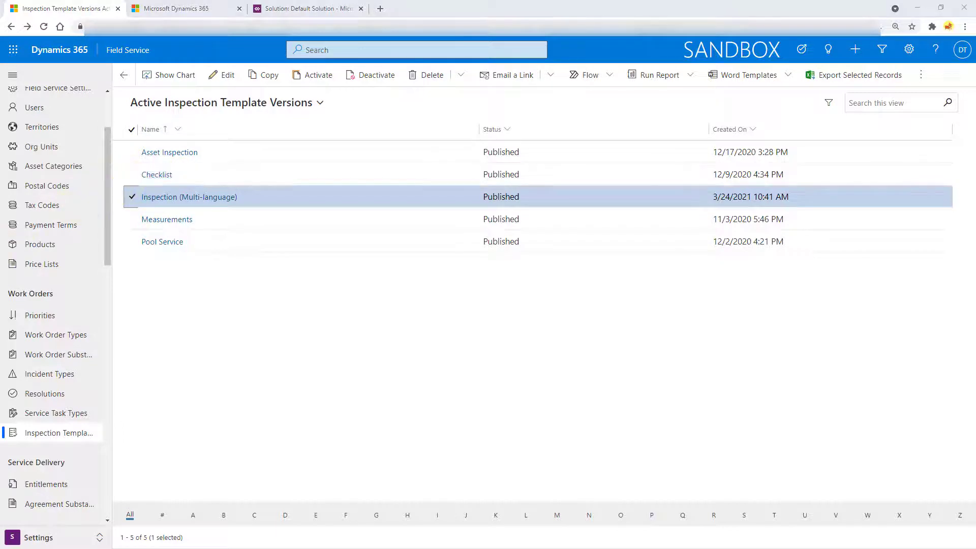
left_click(263, 74)
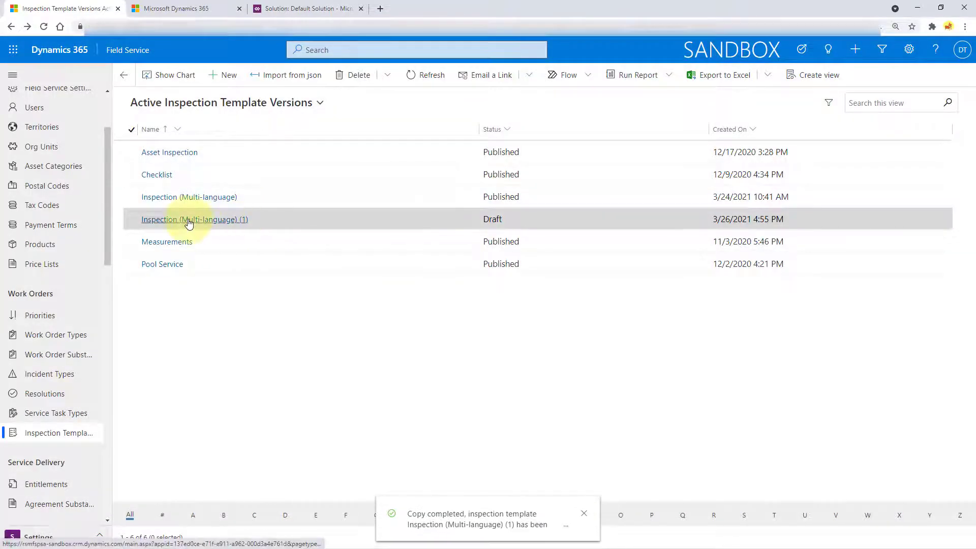
left_click(189, 220)
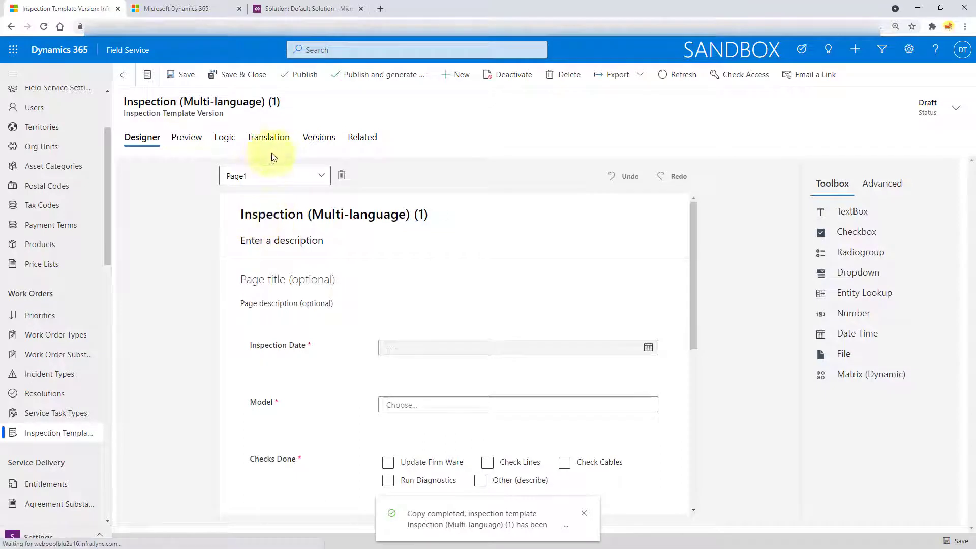
Add German as a translation language to the draft copy
left_click(268, 142)
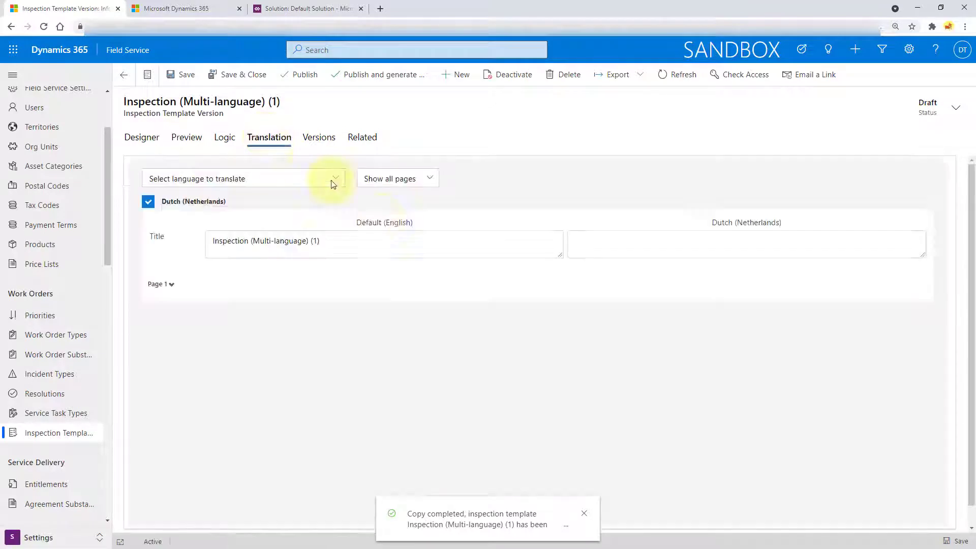
left_click(298, 184)
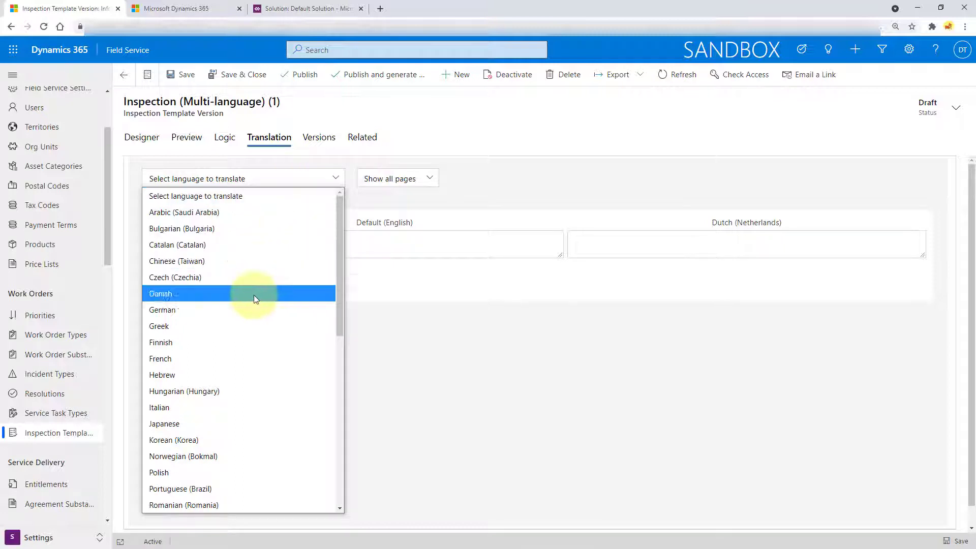
left_click(174, 311)
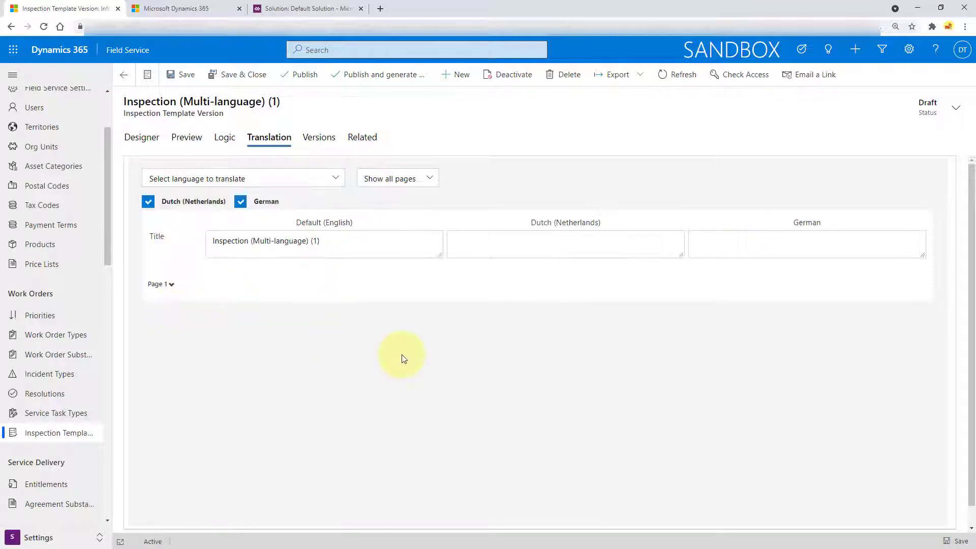
Expand the Page 1 translations to examine the Inspection Date and Model questions, including the Model choices
left_click(168, 286)
left_click(194, 320)
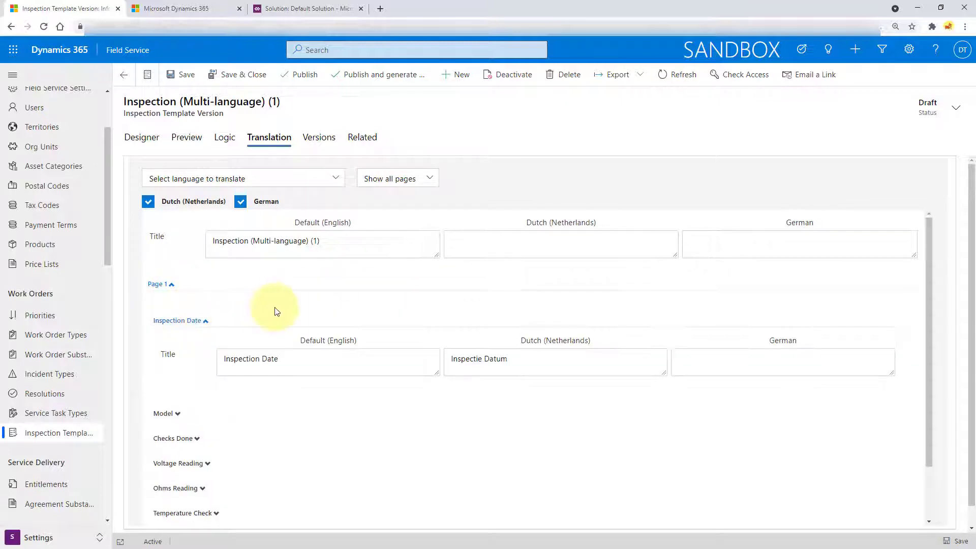
scroll(289, 309, "down", 2)
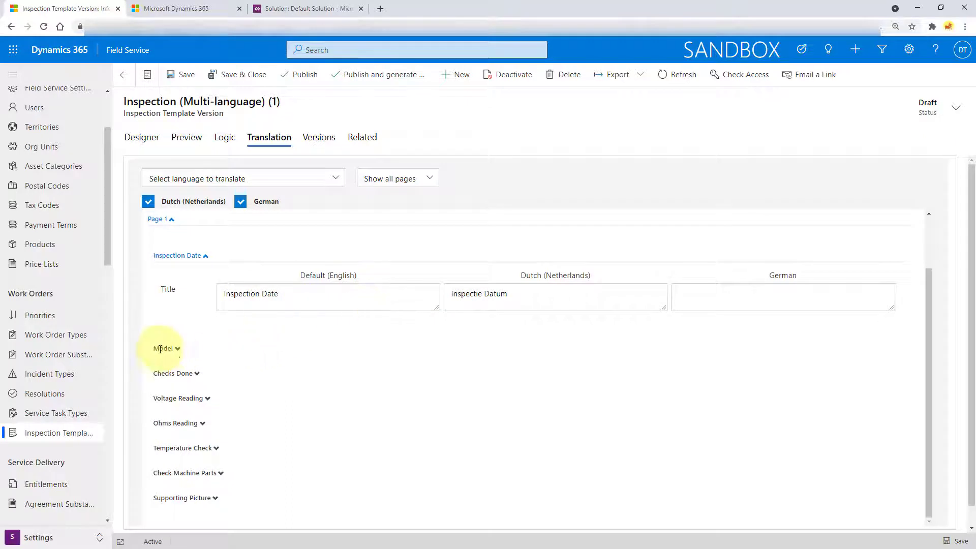
left_click(178, 350)
scroll(305, 359, "down", 3)
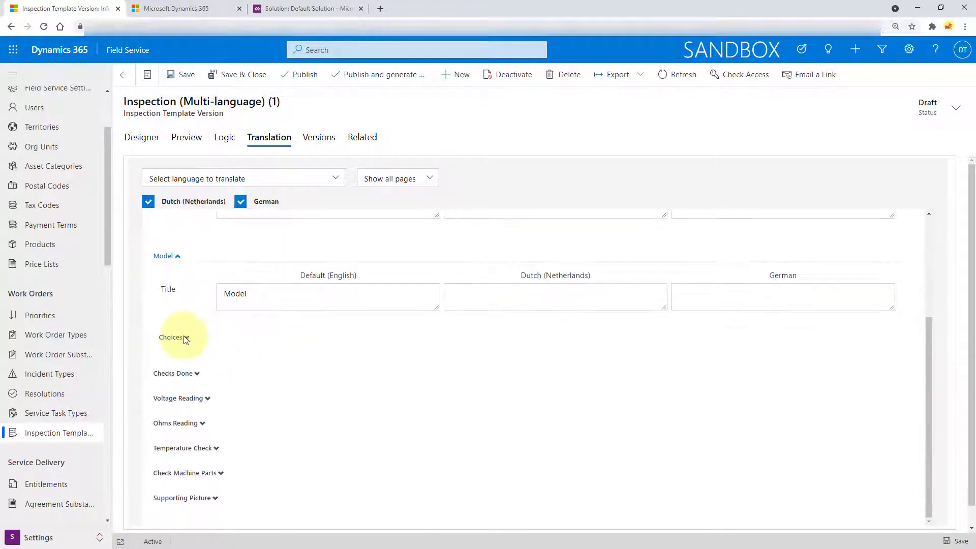
left_click(175, 337)
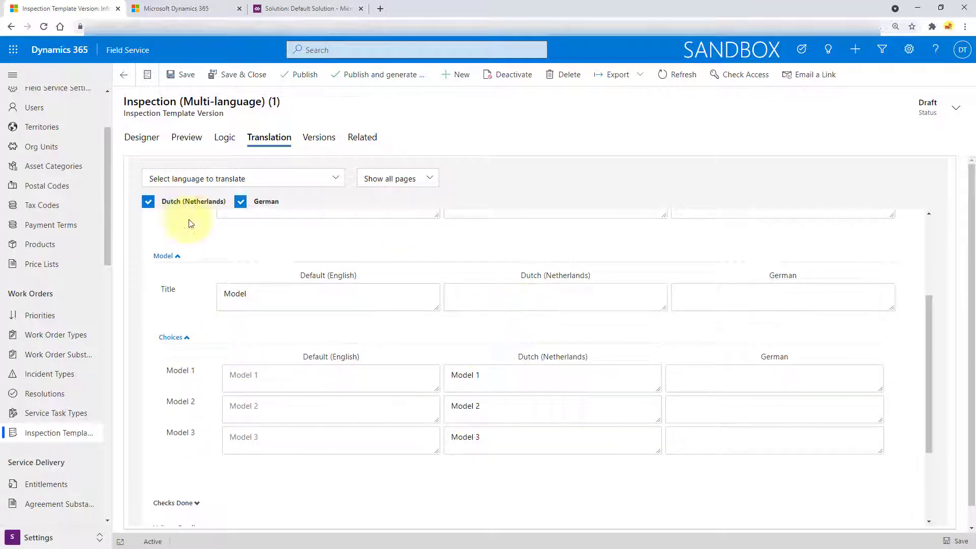
Hide the German translation column and expand the Checks Done question with its choices
left_click(241, 202)
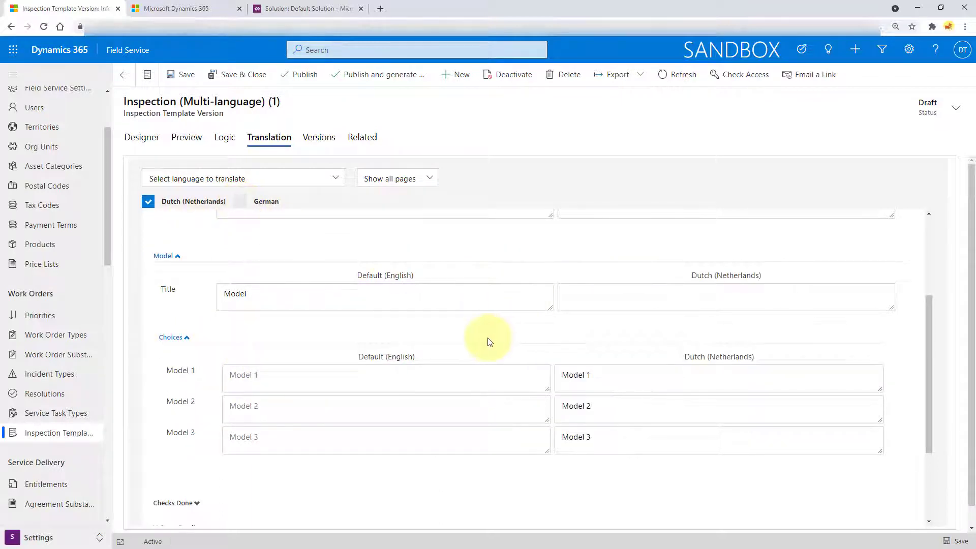
scroll(491, 348, "down", 2)
left_click(179, 374)
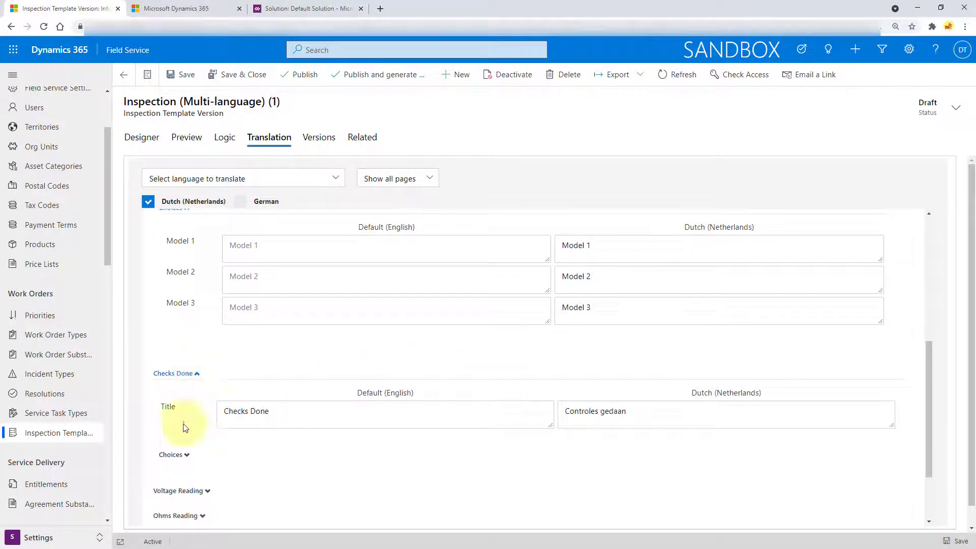
left_click(186, 458)
scroll(635, 379, "down", 2)
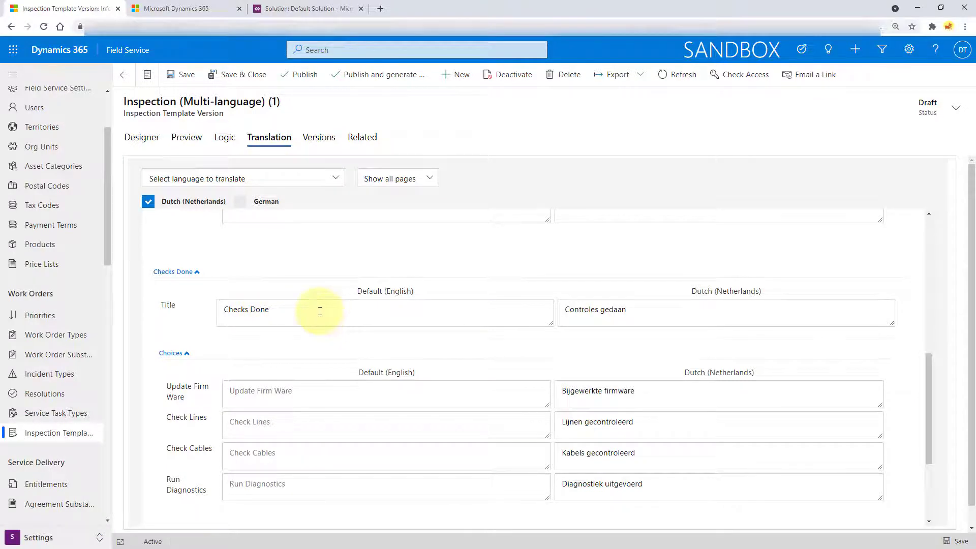
Review the Dutch translations of the Checks Done title and its firmware, lines and cables choices
left_click_drag(646, 310, 563, 311)
left_click_drag(652, 391, 560, 391)
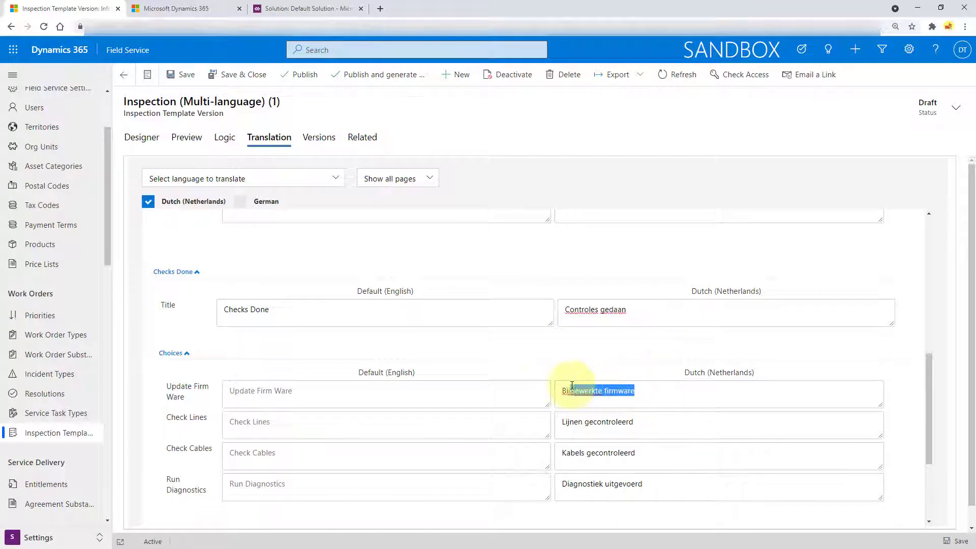
left_click_drag(650, 421, 561, 422)
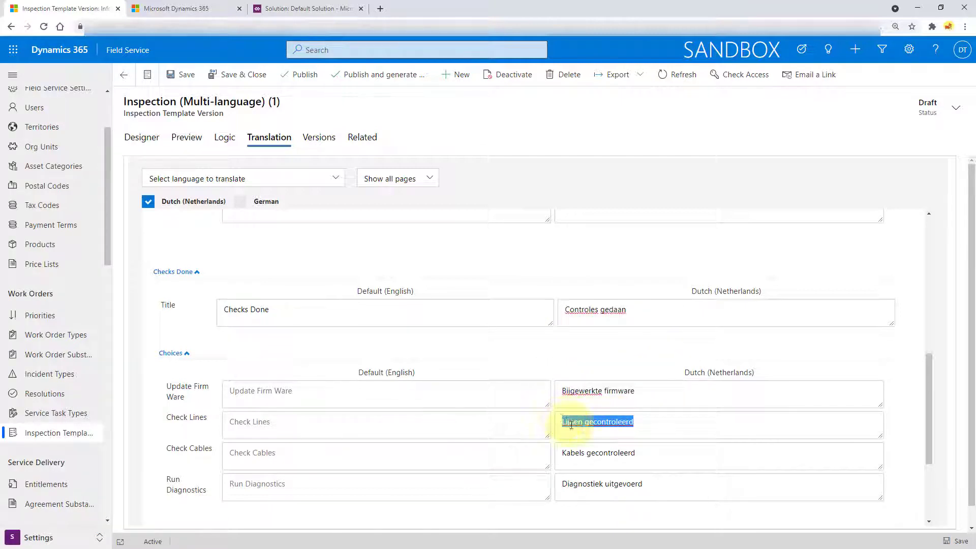
left_click_drag(651, 453, 558, 449)
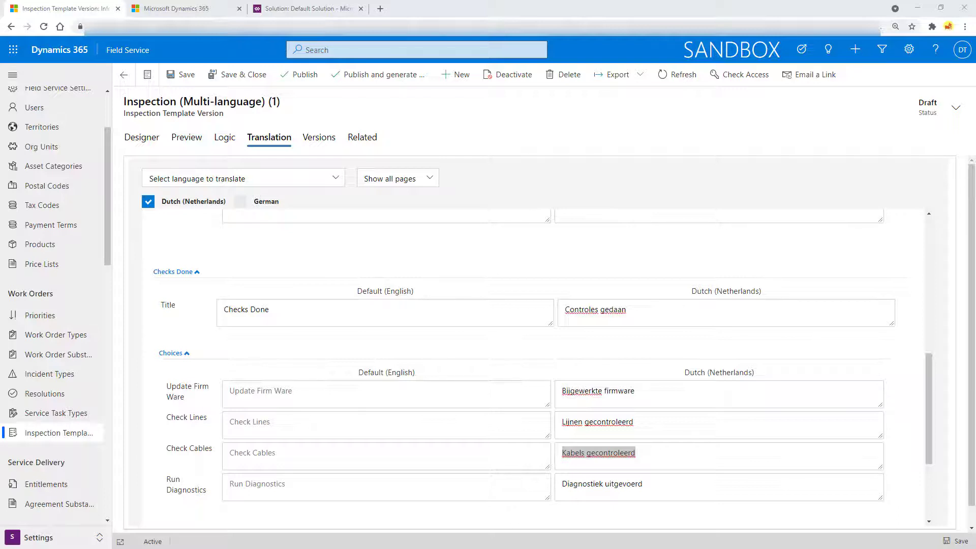
Return to the designer and show the advanced settings of the whole inspection form
left_click(143, 142)
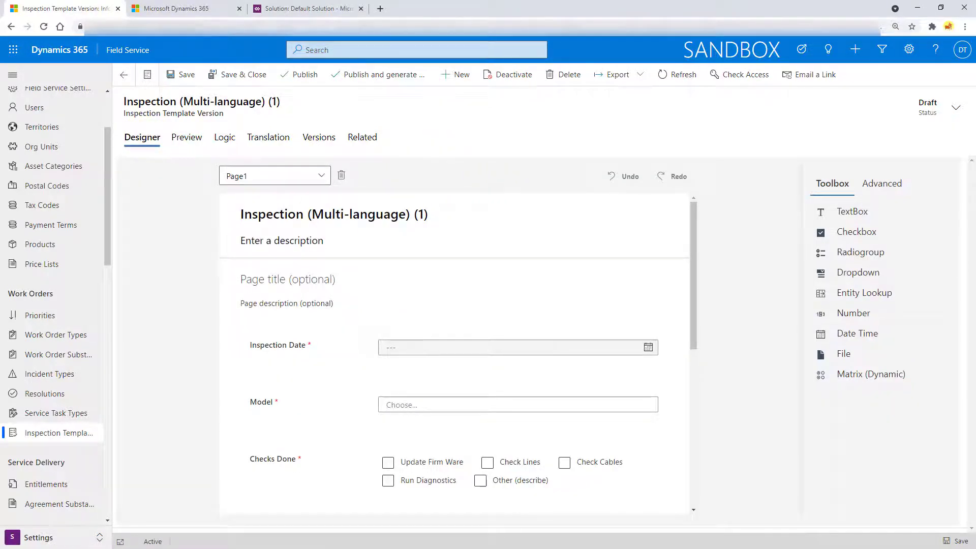
left_click(440, 215)
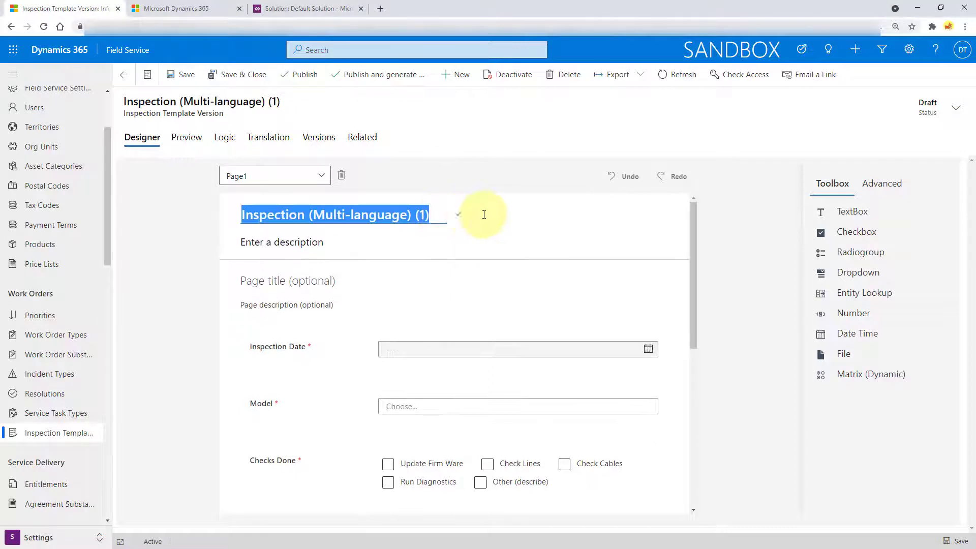
left_click(485, 216)
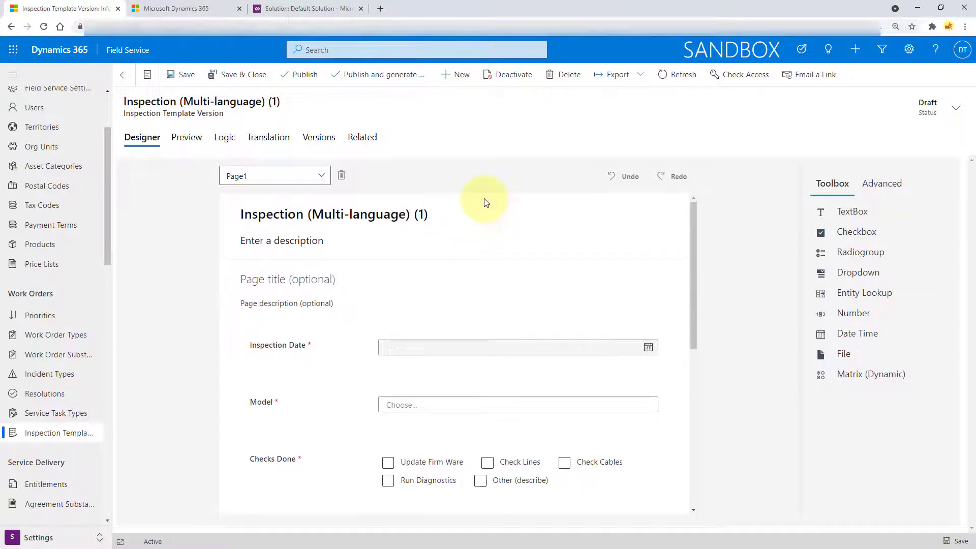
left_click(882, 184)
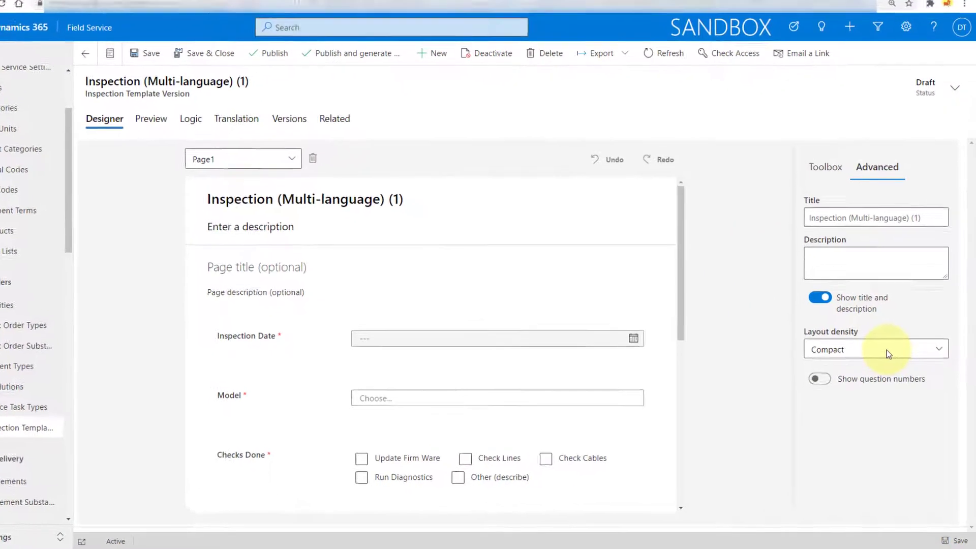
Try the Comfortable (default) layout density on the inspection form, and return it to Compact
left_click(933, 349)
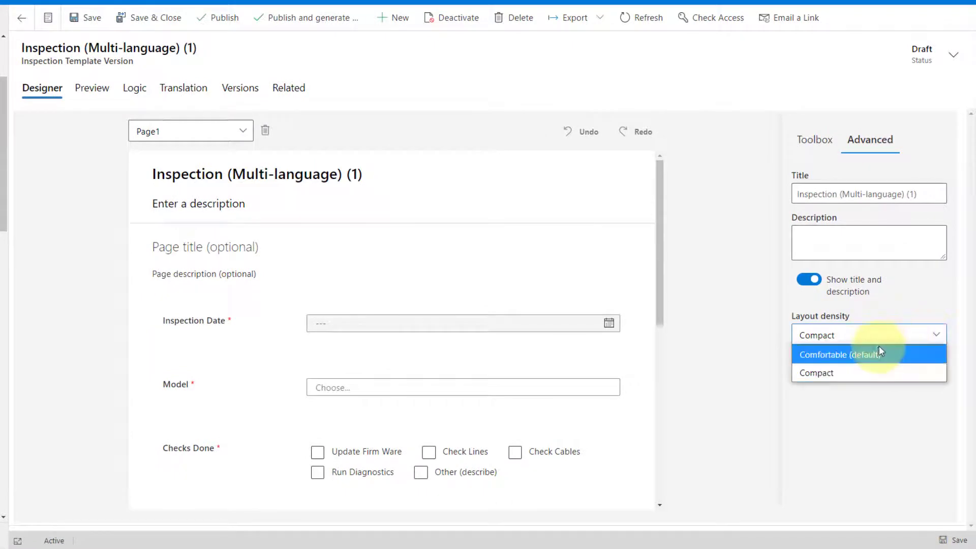
left_click(876, 349)
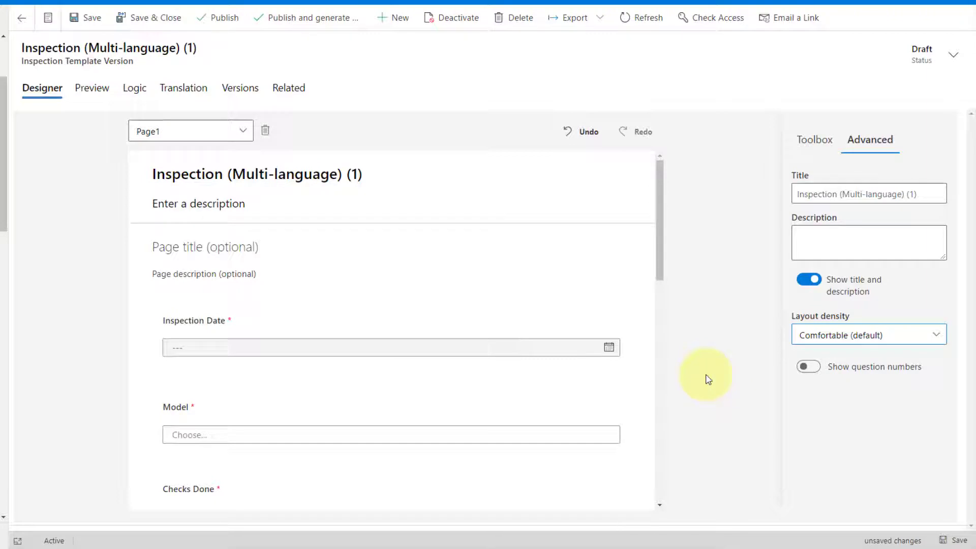
left_click(932, 334)
left_click(815, 375)
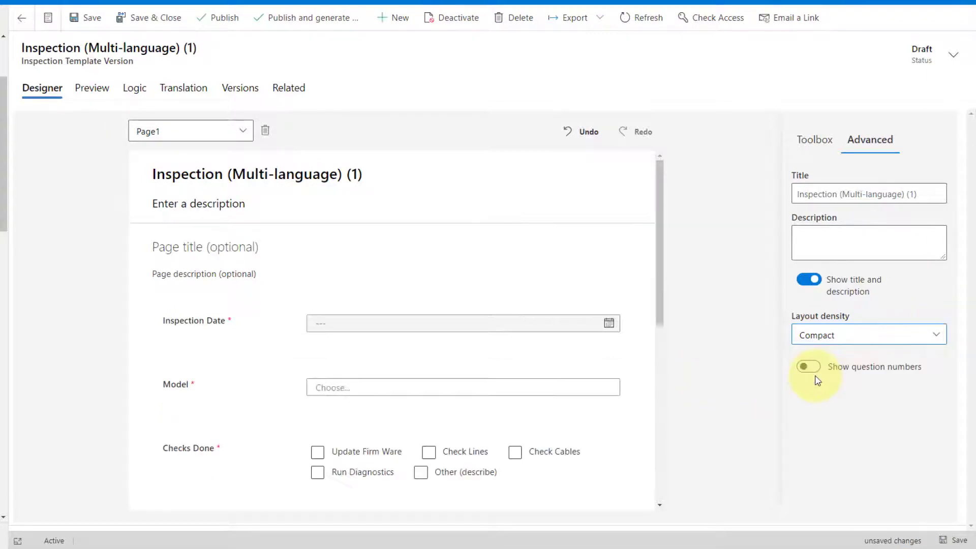
Try showing question numbers on the inspection form, and switch them off again
mouse_move(659, 251)
left_mouse_down()
mouse_move(658, 405)
mouse_move(675, 257)
left_mouse_up()
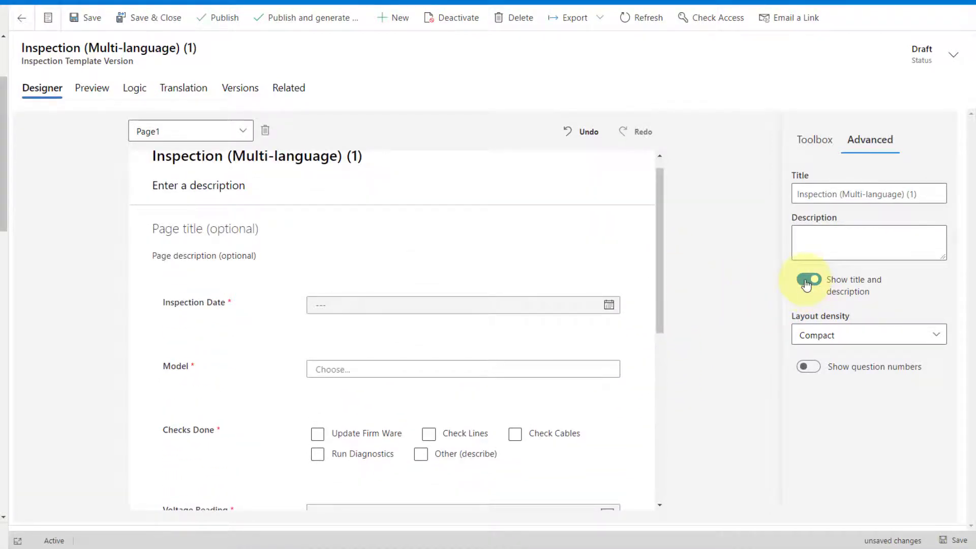
left_click(808, 366)
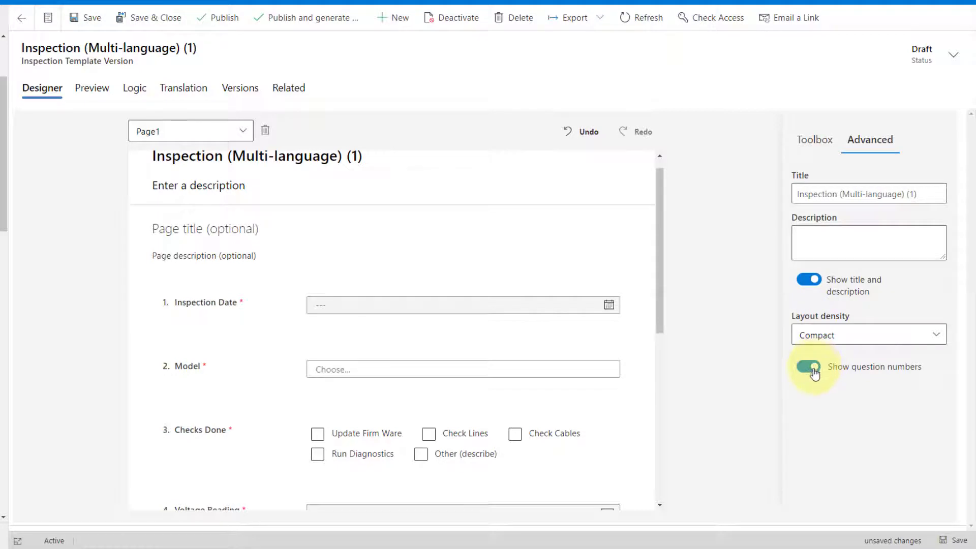
left_click(803, 368)
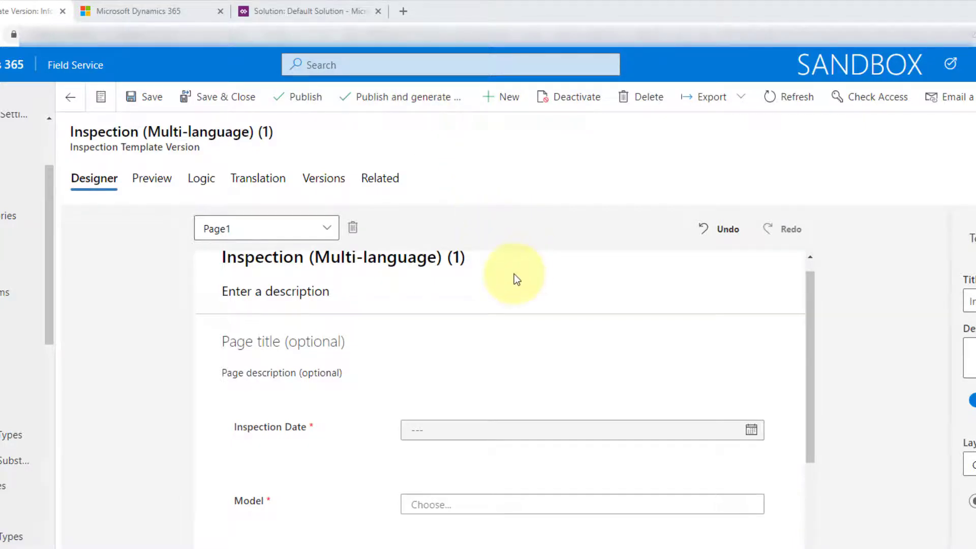
Change the inspection form's title to New Inspection and save the template
scroll(514, 275, "up", 1)
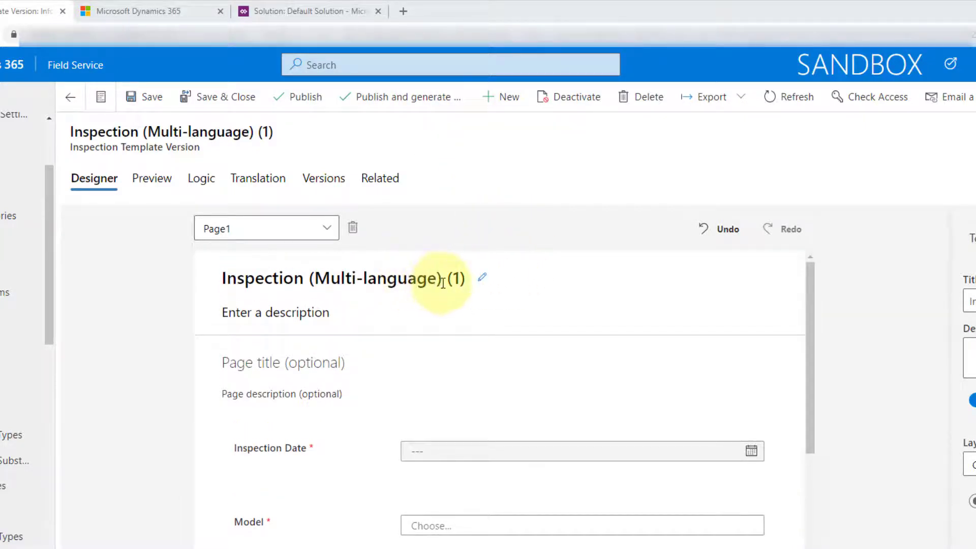
left_click(469, 279)
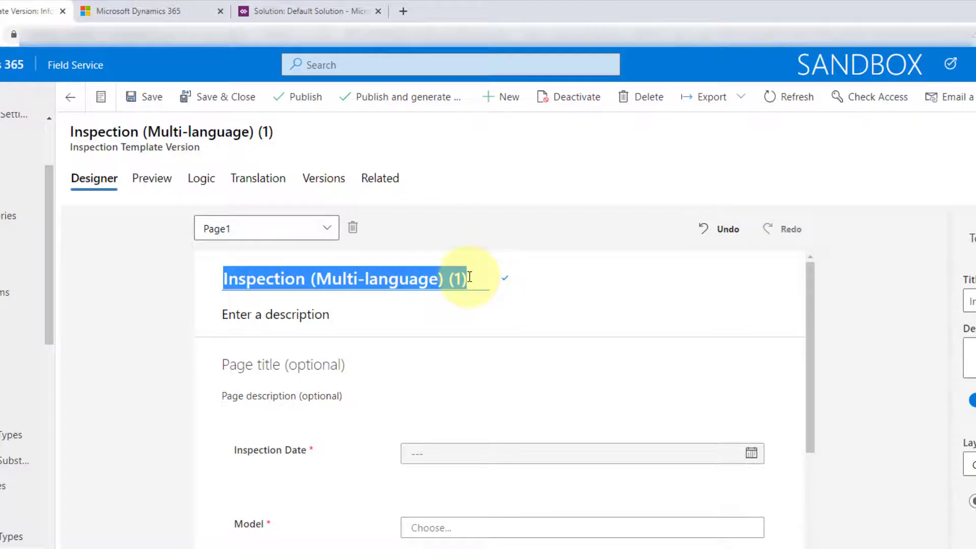
type("New ")
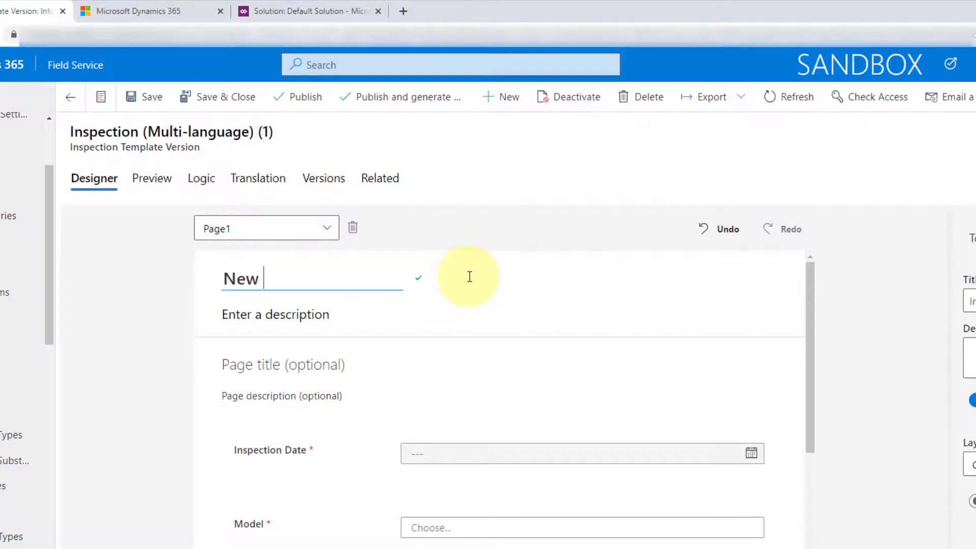
type("Inspection")
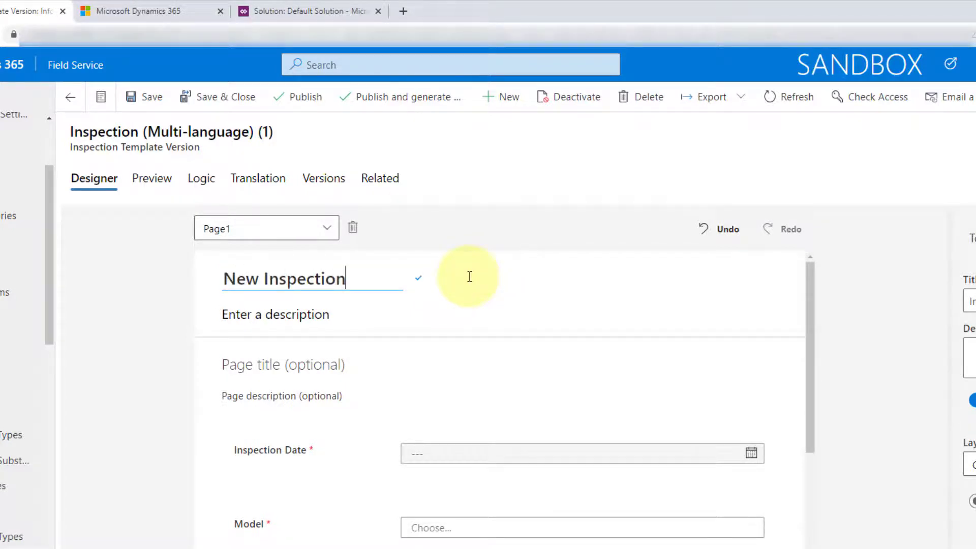
left_click(151, 106)
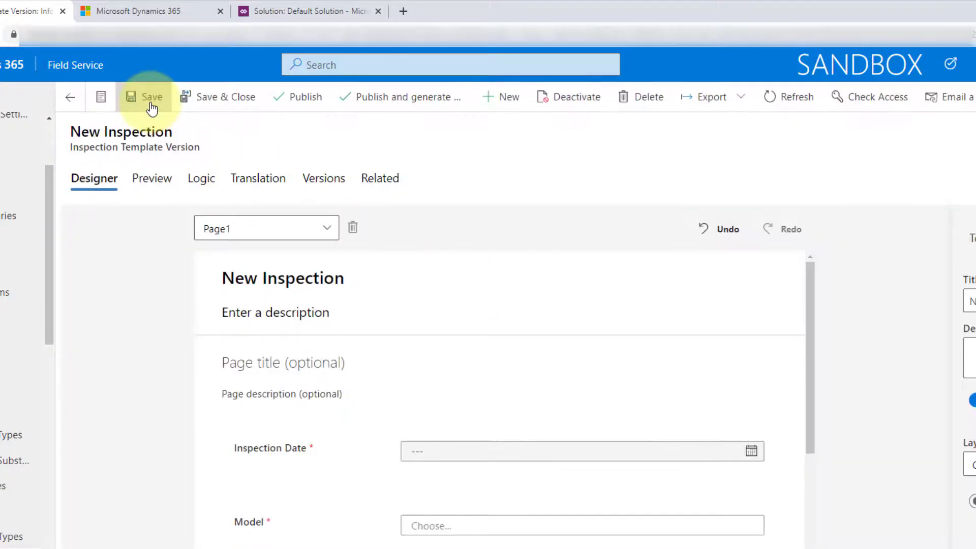
Publish the New Inspection template, generate a new service task type from it, and check the task type's name
left_click(407, 100)
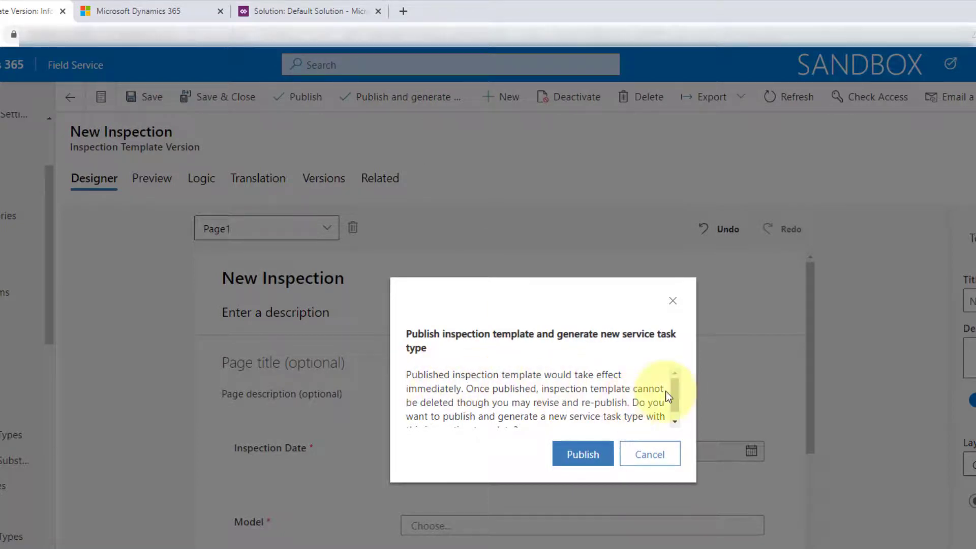
left_click_drag(673, 389, 674, 399)
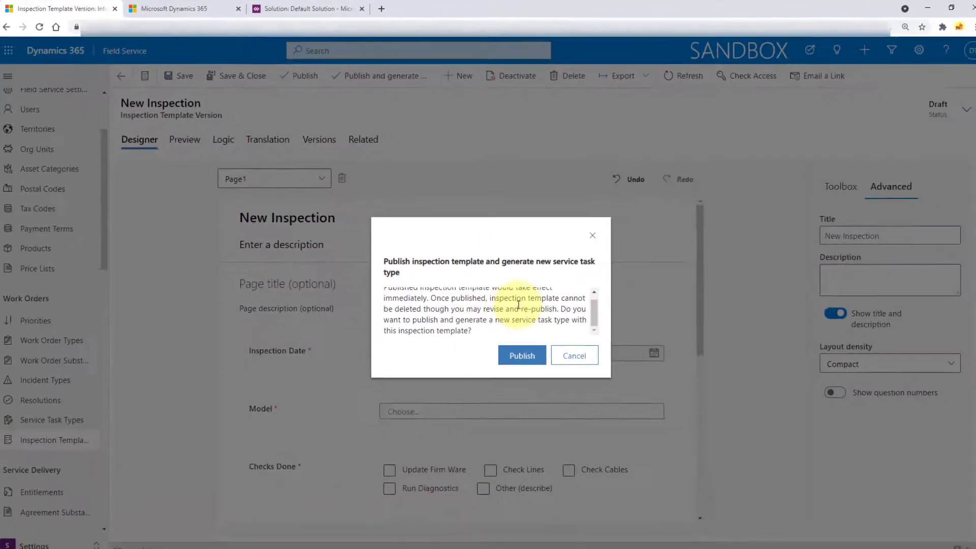
left_click(519, 350)
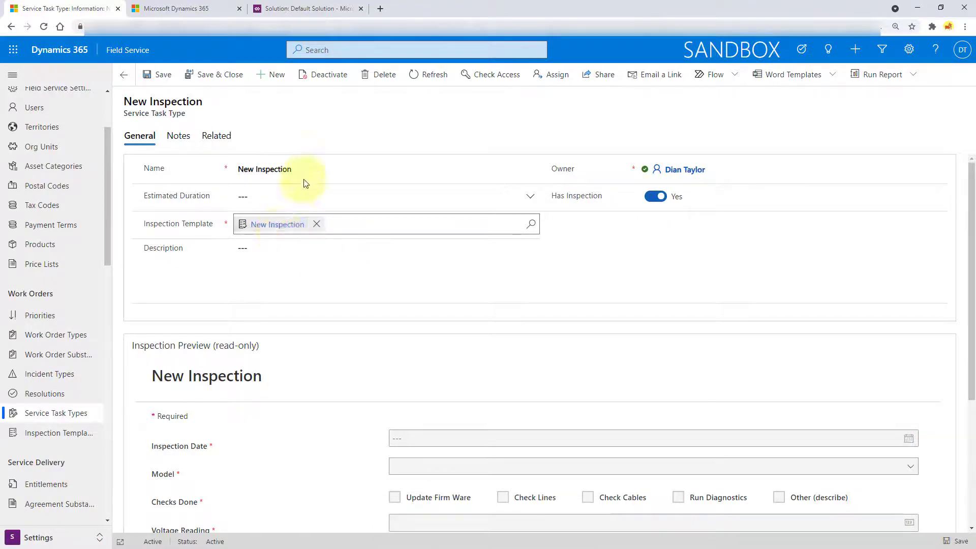
left_click(271, 160)
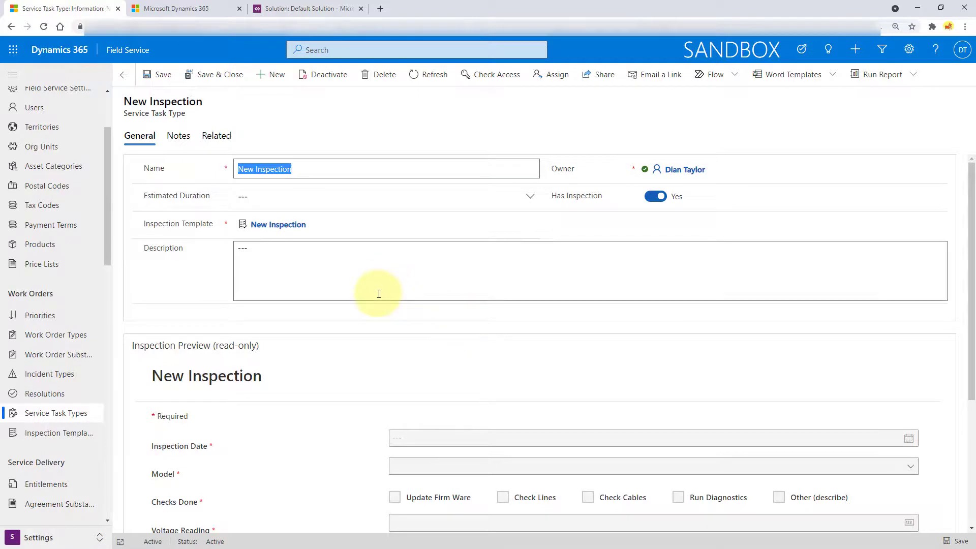
left_click(326, 122)
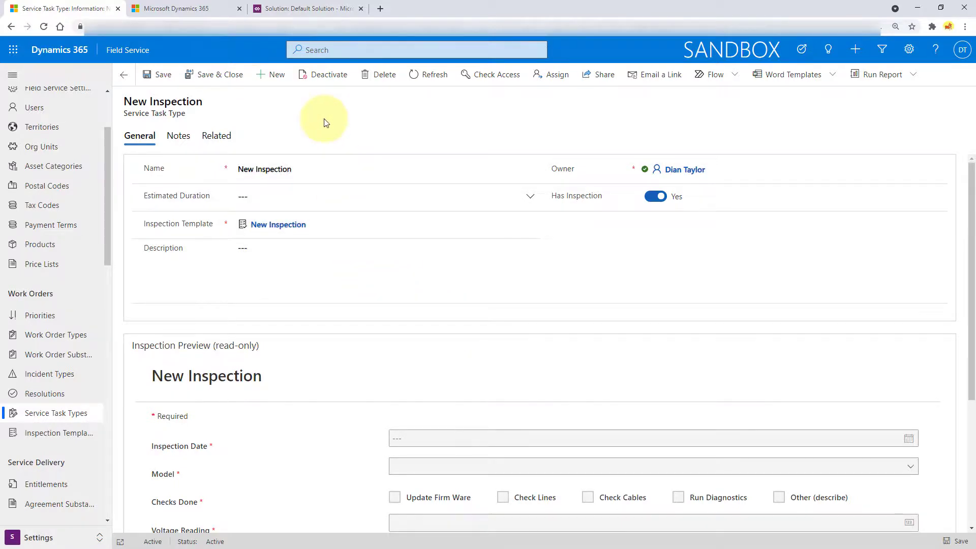